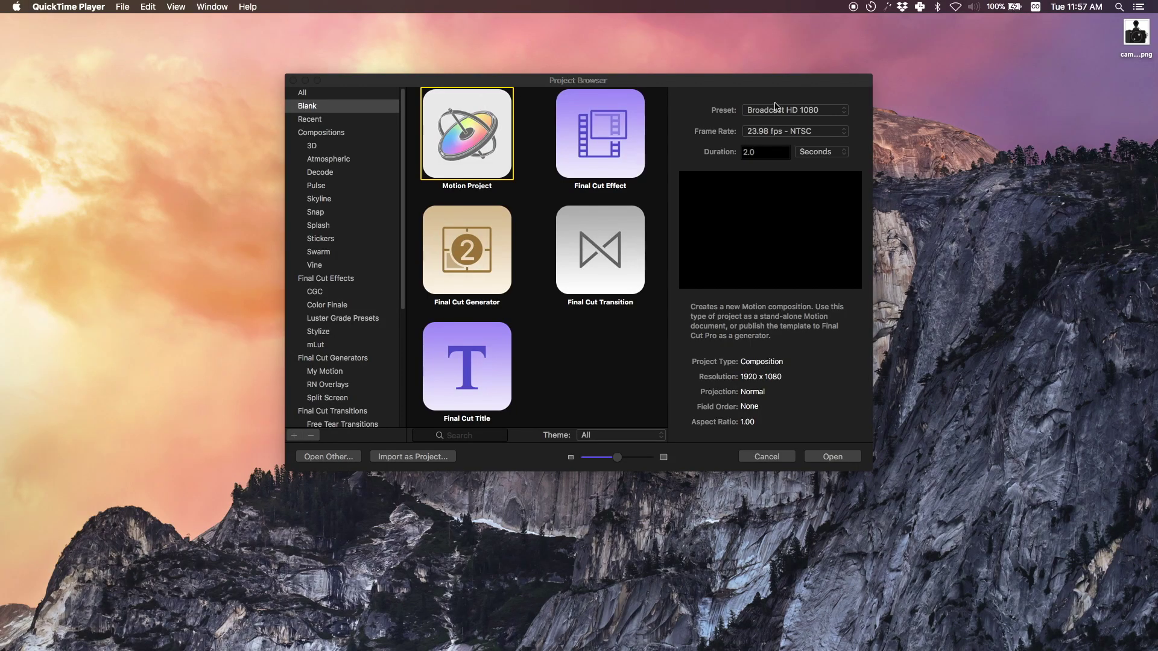
- Create a Broadcast HD 1080 project at 23.98 fps NTSC with a 2-second duration
left_click(472, 168)
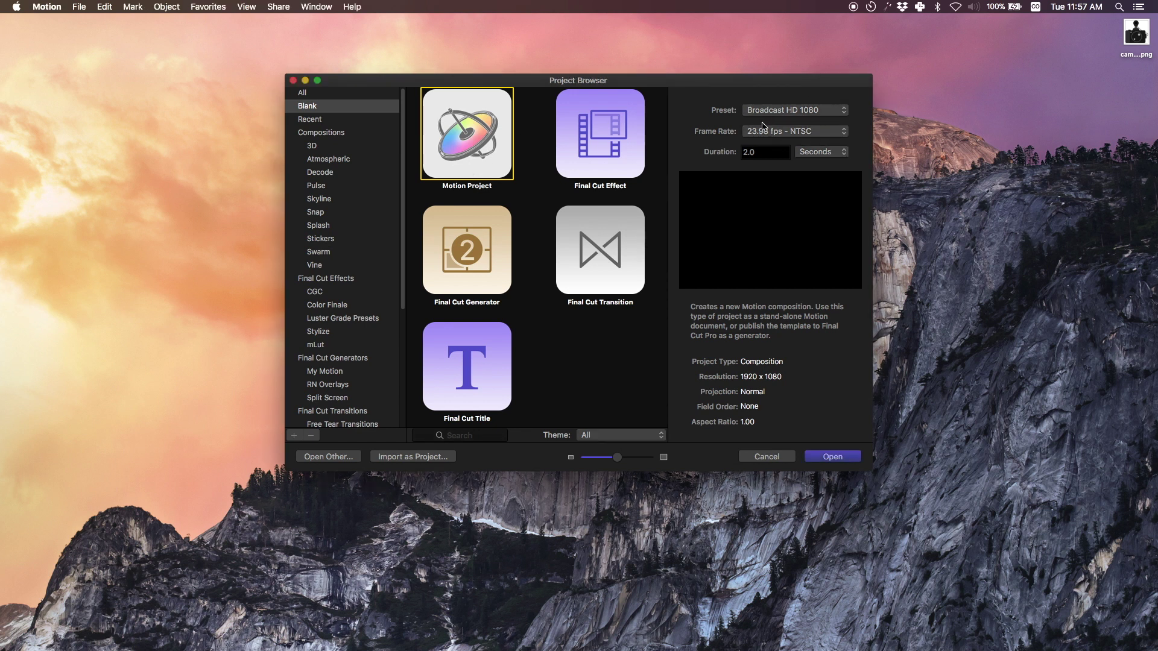
left_click(789, 111)
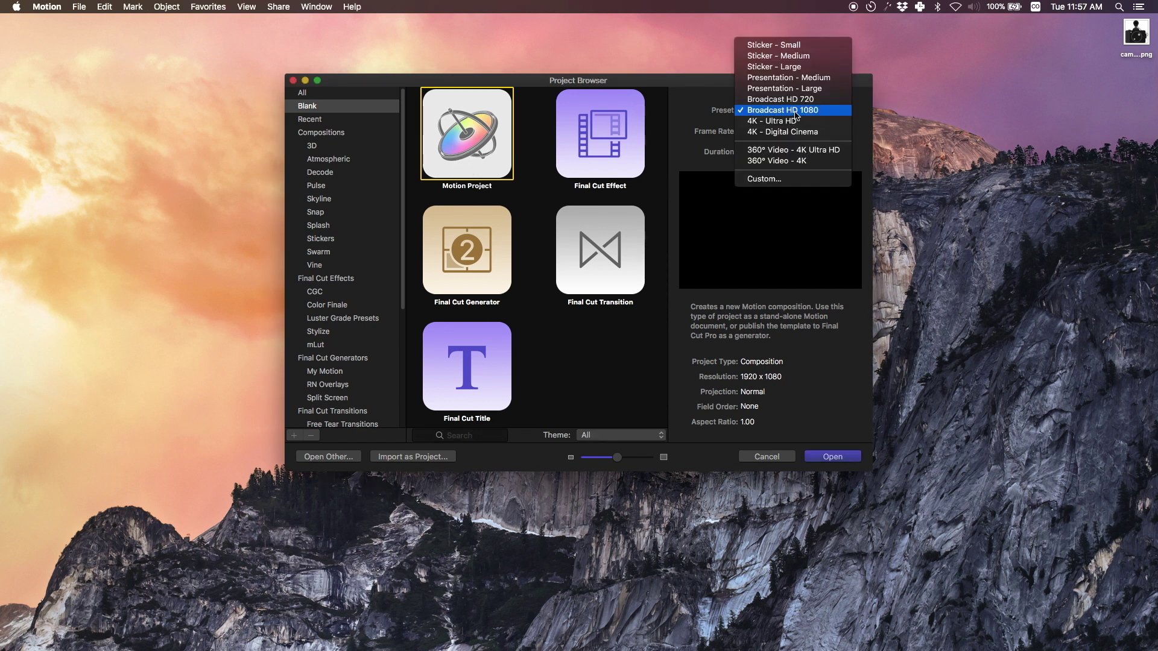
left_click(795, 112)
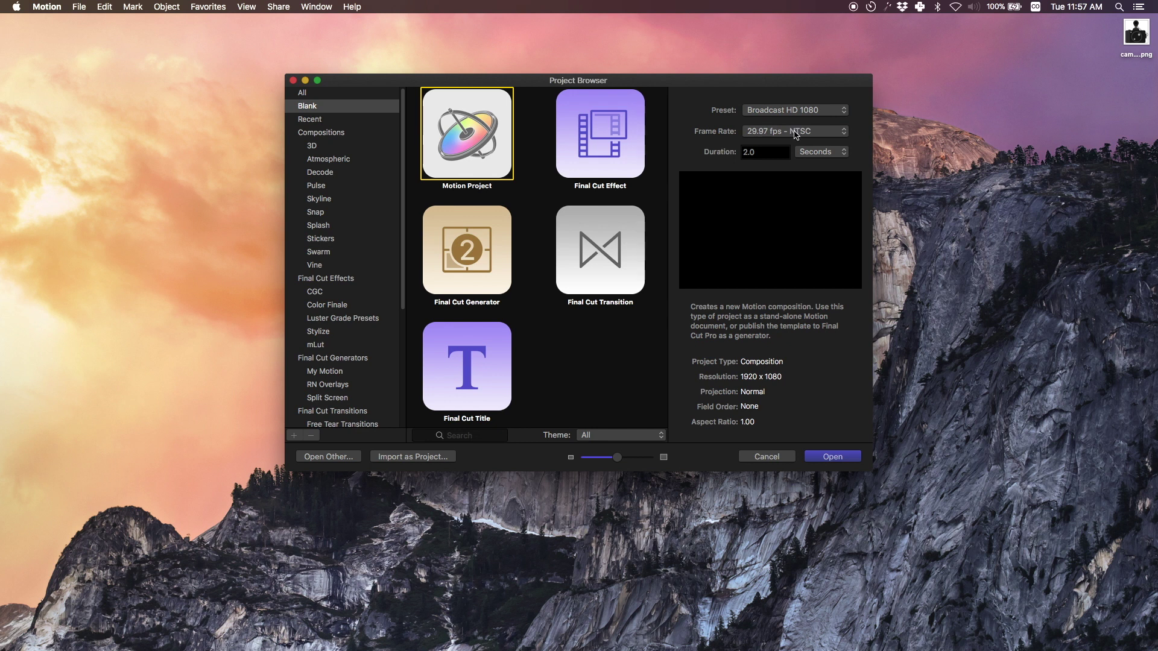
left_click(796, 133)
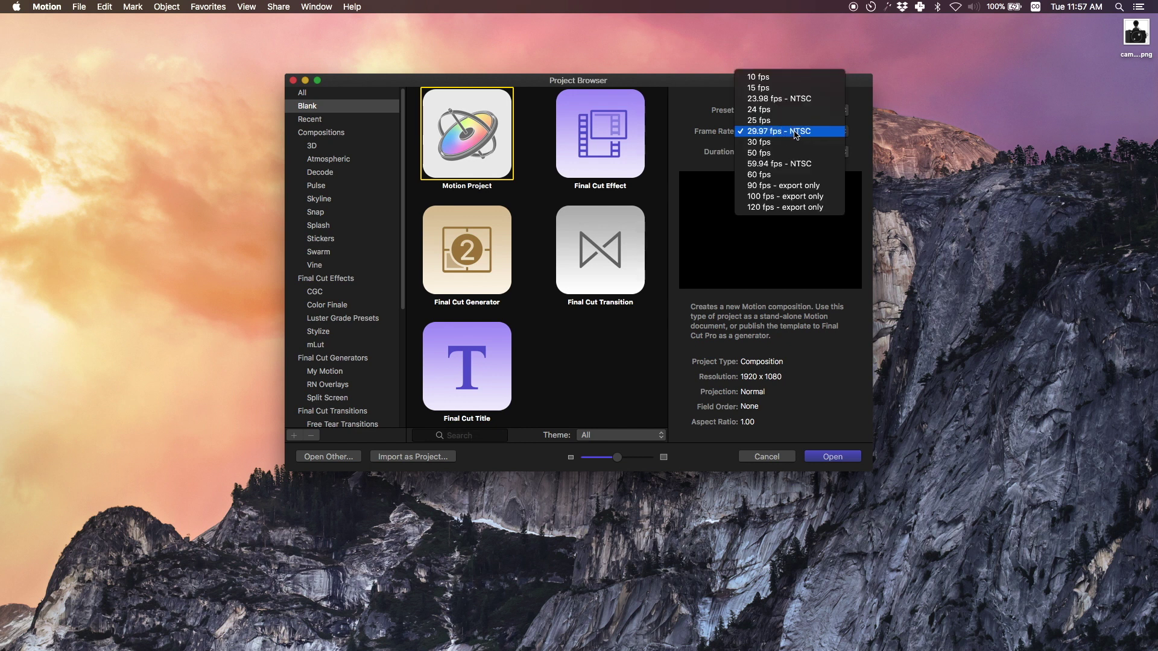
left_click(766, 101)
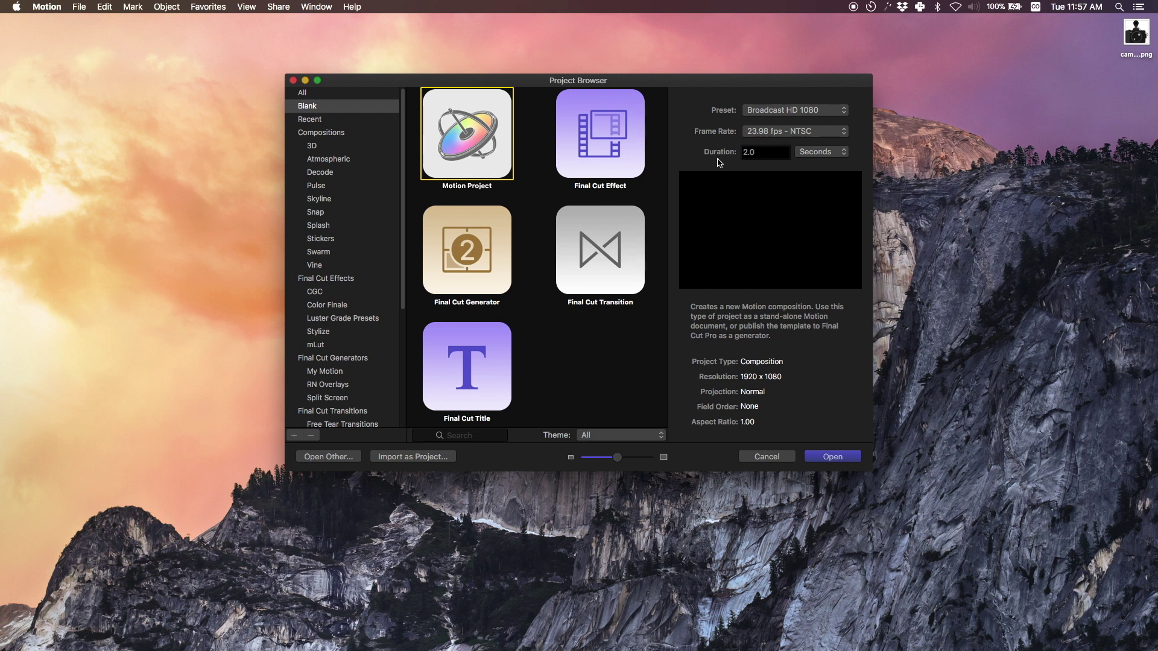
left_click(754, 151)
left_click(830, 460)
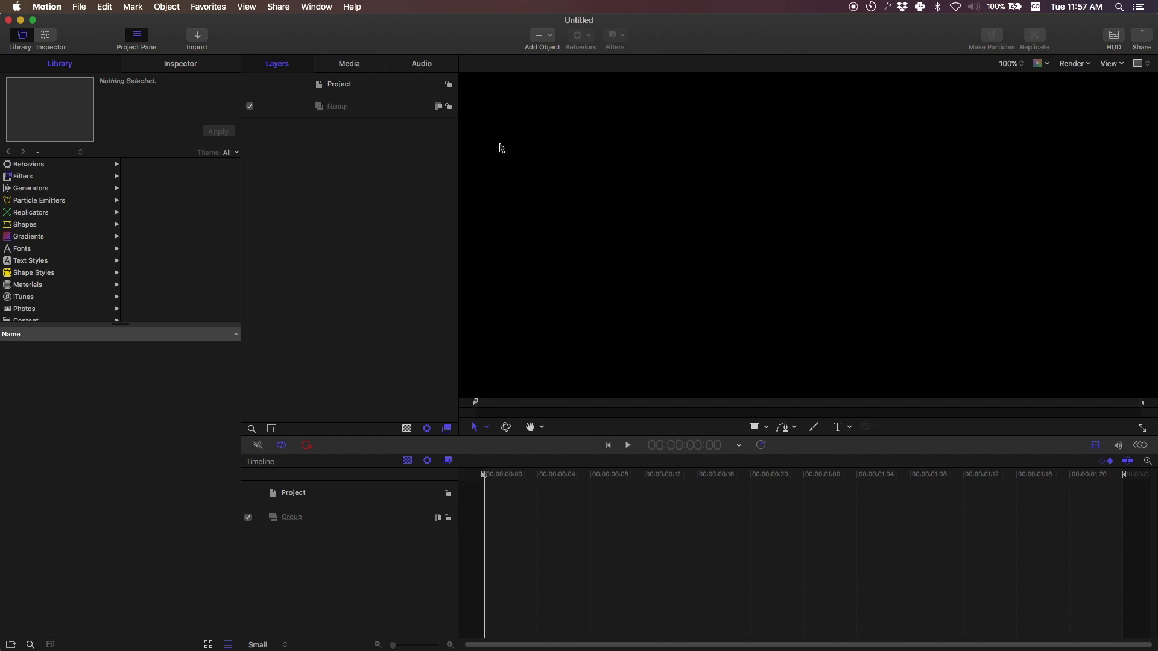
- Set the project's Background Color to dark blue (063E65) and Background to Solid
left_click(362, 85)
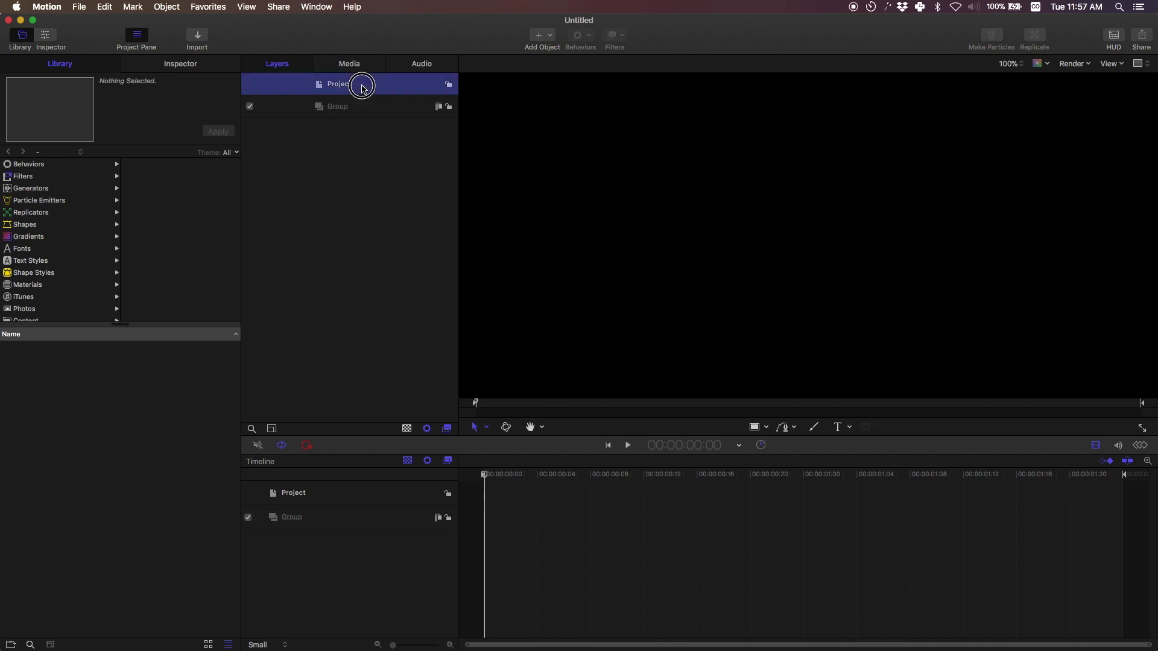
left_click(181, 65)
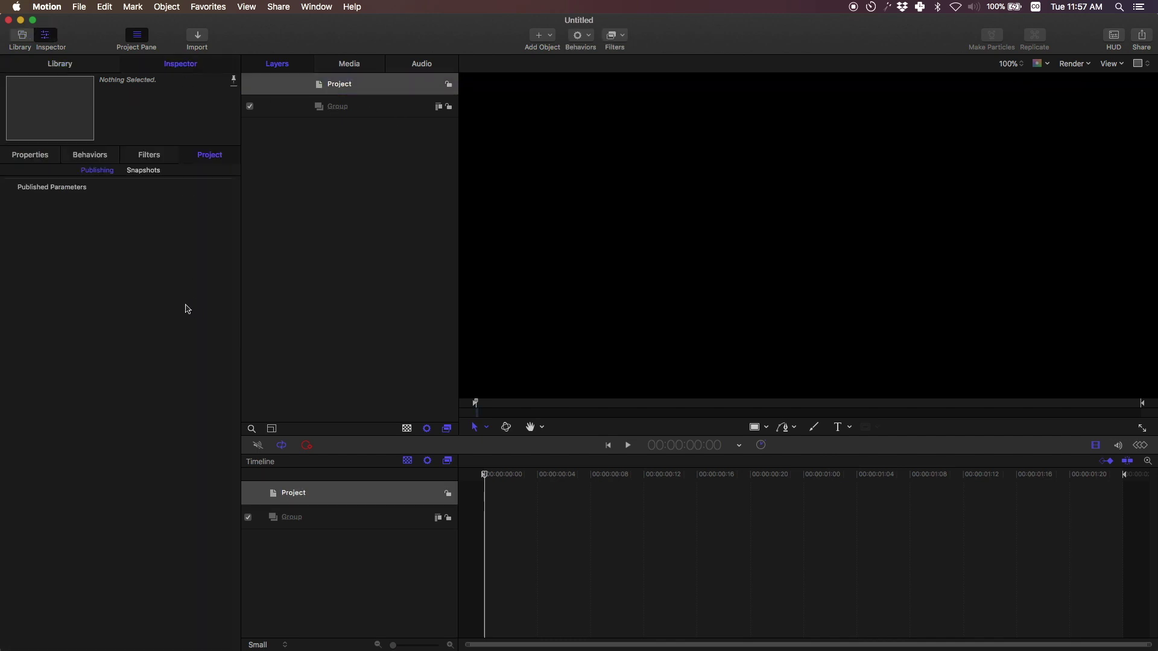
left_click(28, 156)
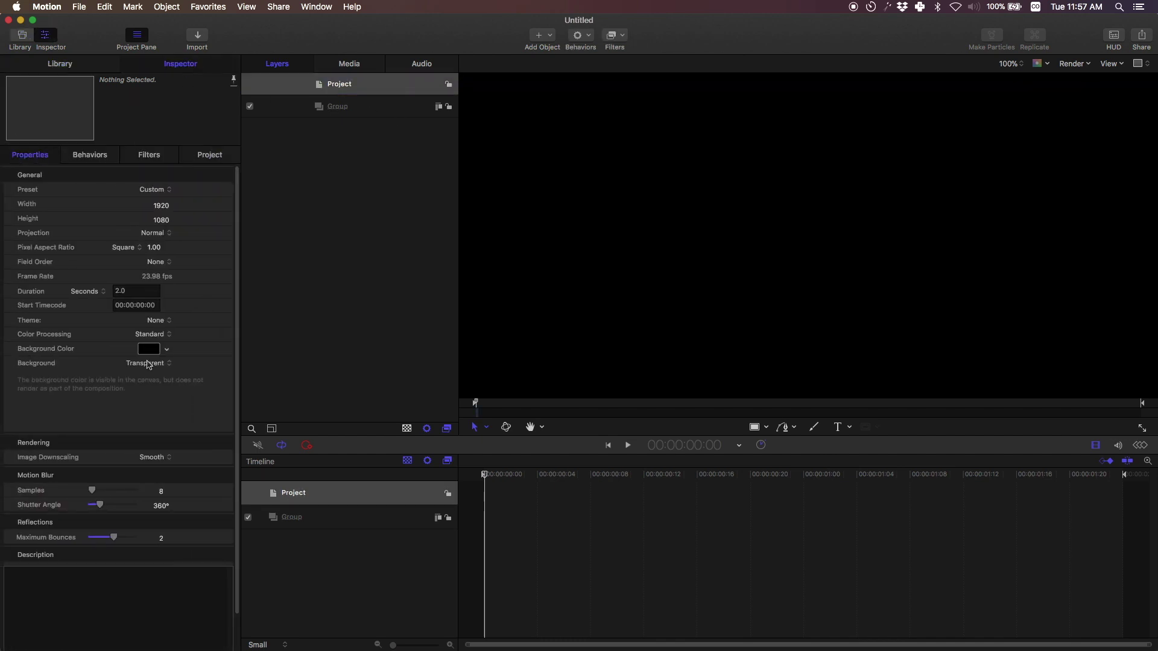
left_click(150, 352)
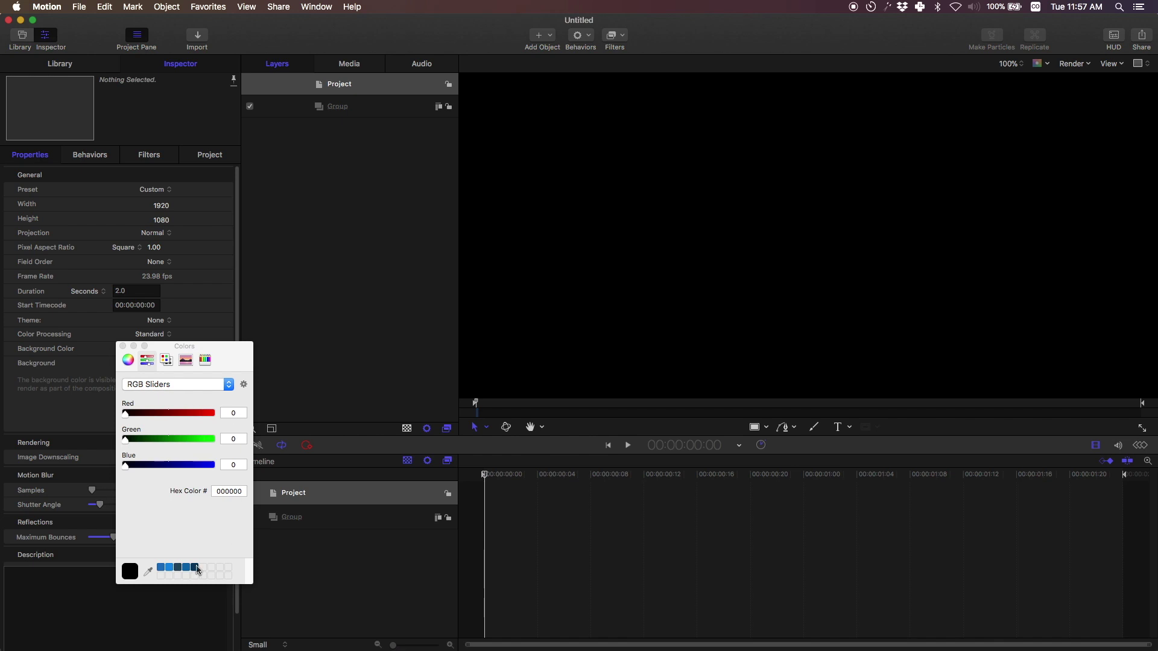
left_click(197, 568)
left_click(122, 346)
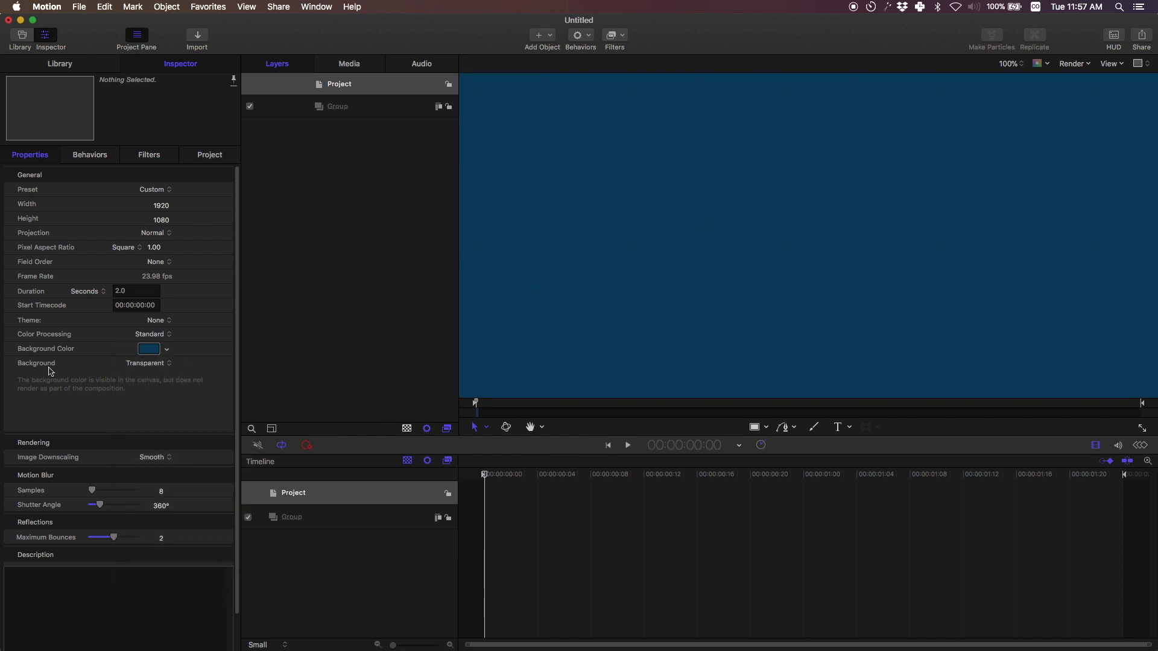
left_click(155, 372)
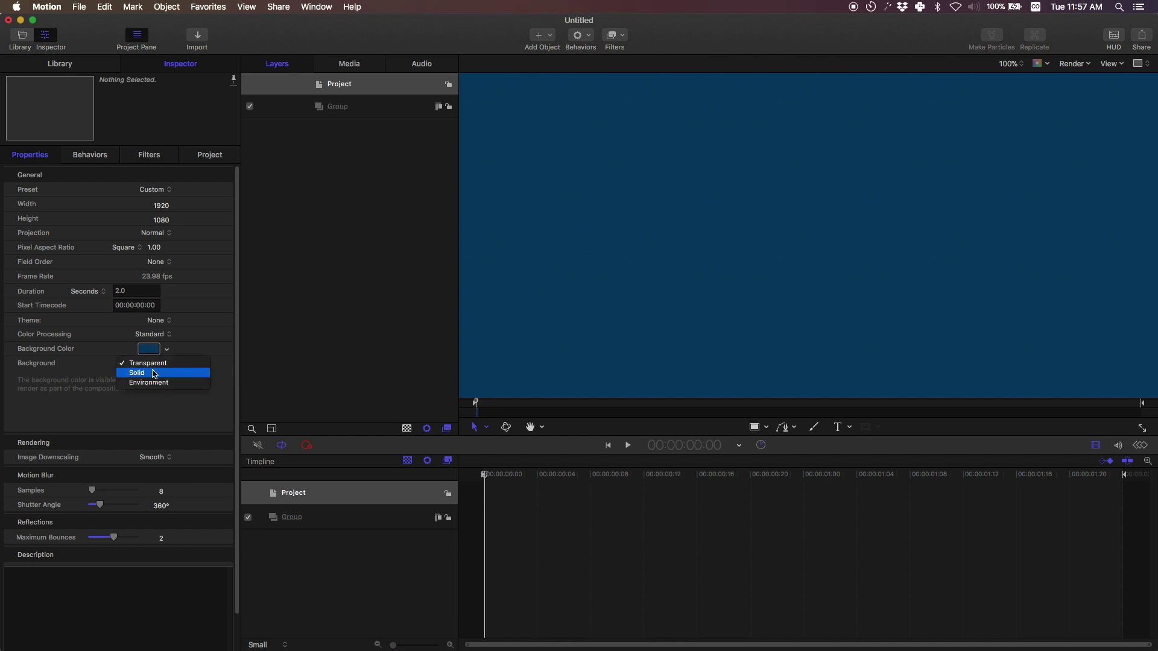
left_click(151, 373)
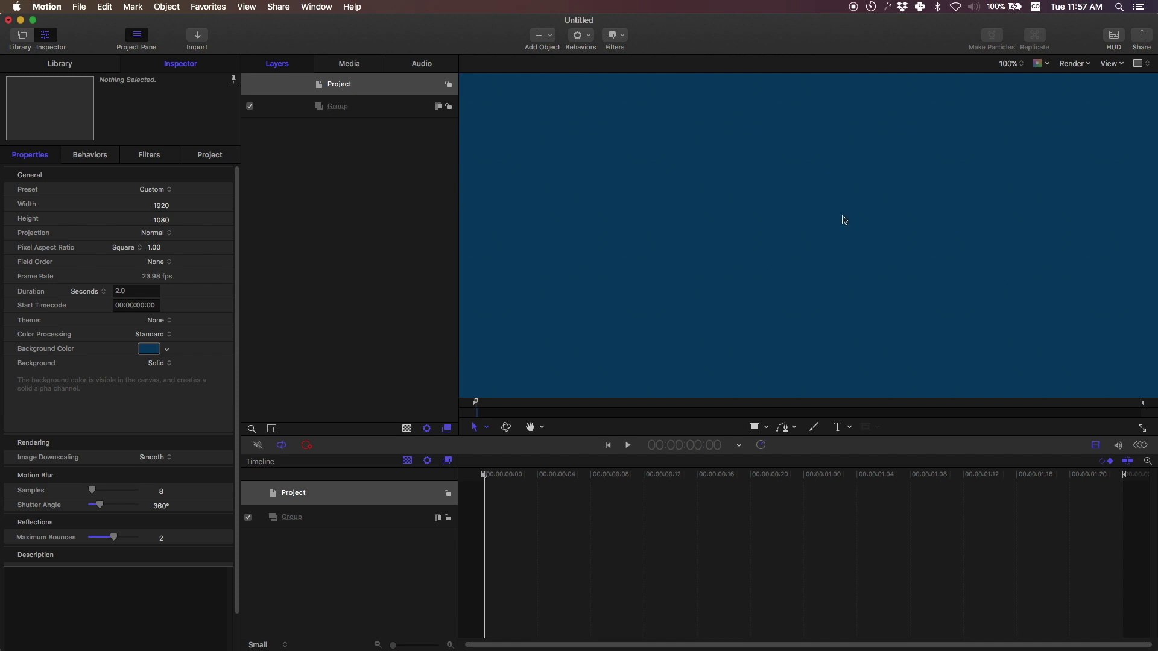
left_click(357, 219)
left_click(332, 114)
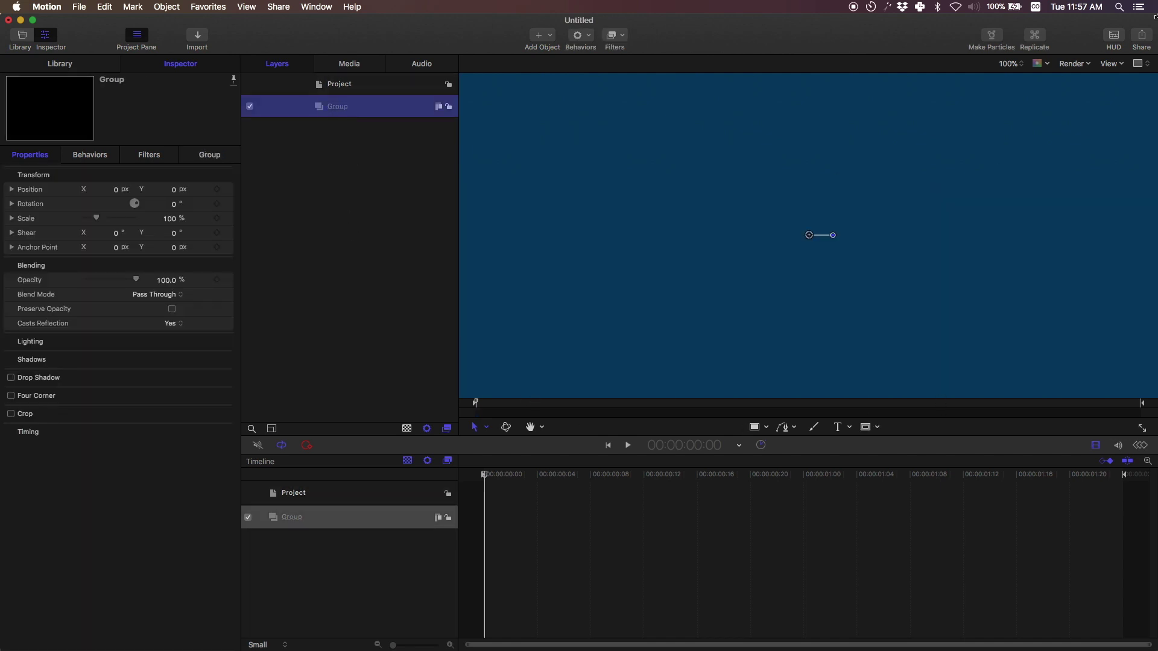
- Drop cam.png onto the canvas, fit the view, and scale the image down to a small centred logo
left_click(1143, 38)
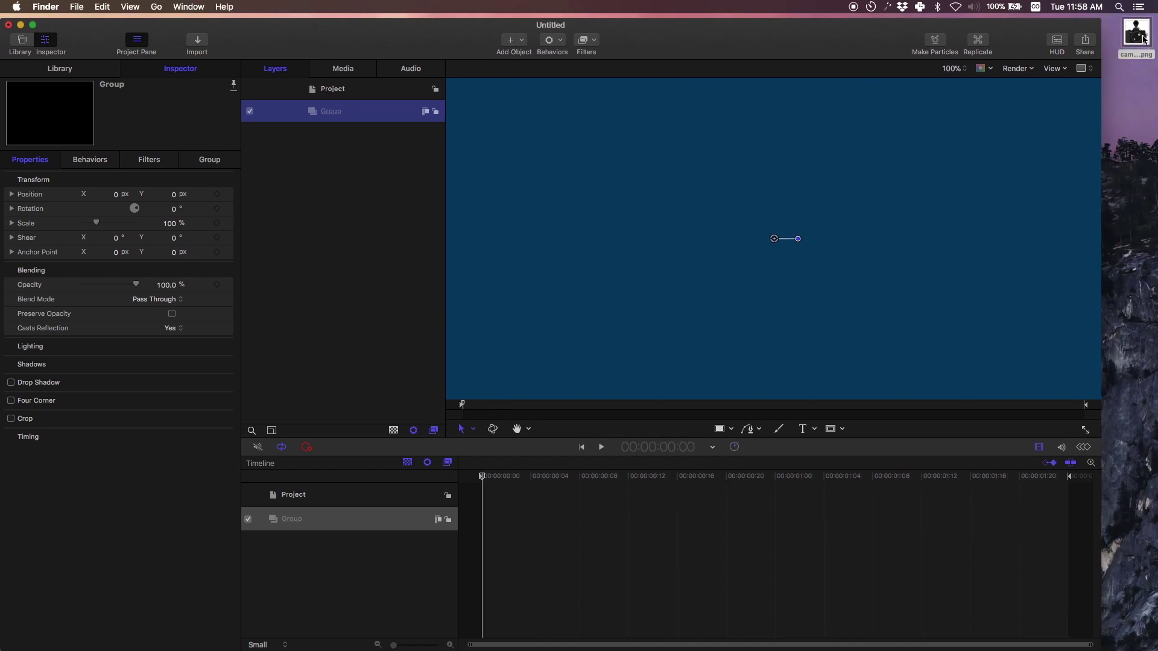
left_click_drag(1142, 38, 781, 240)
left_click(952, 68)
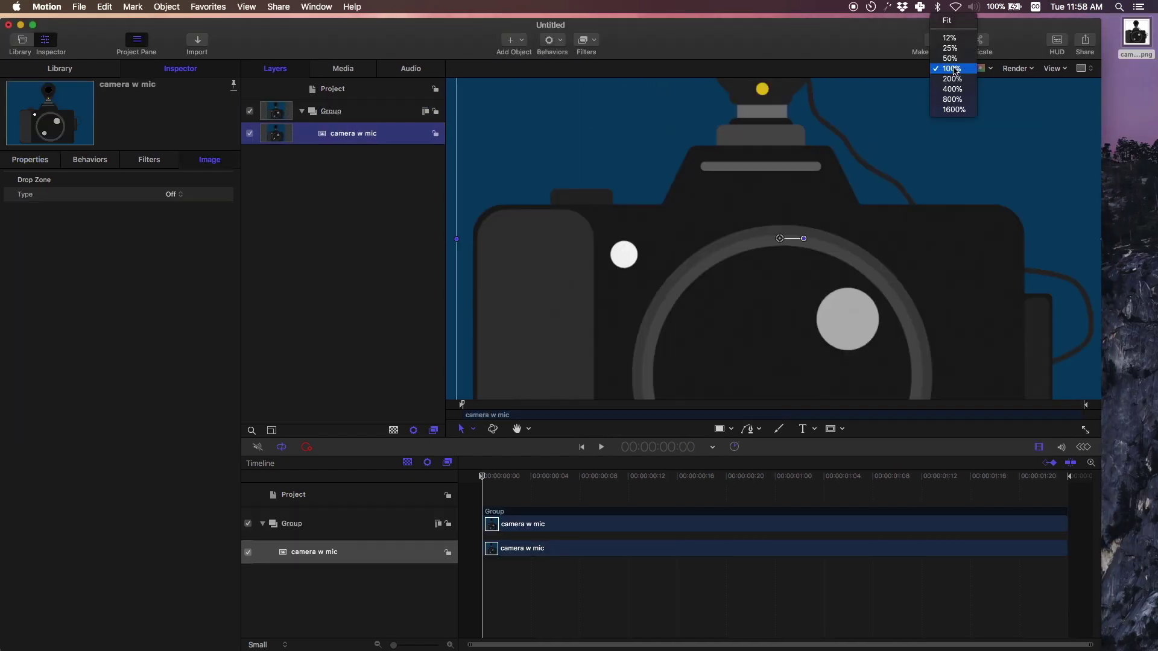
left_click(950, 21)
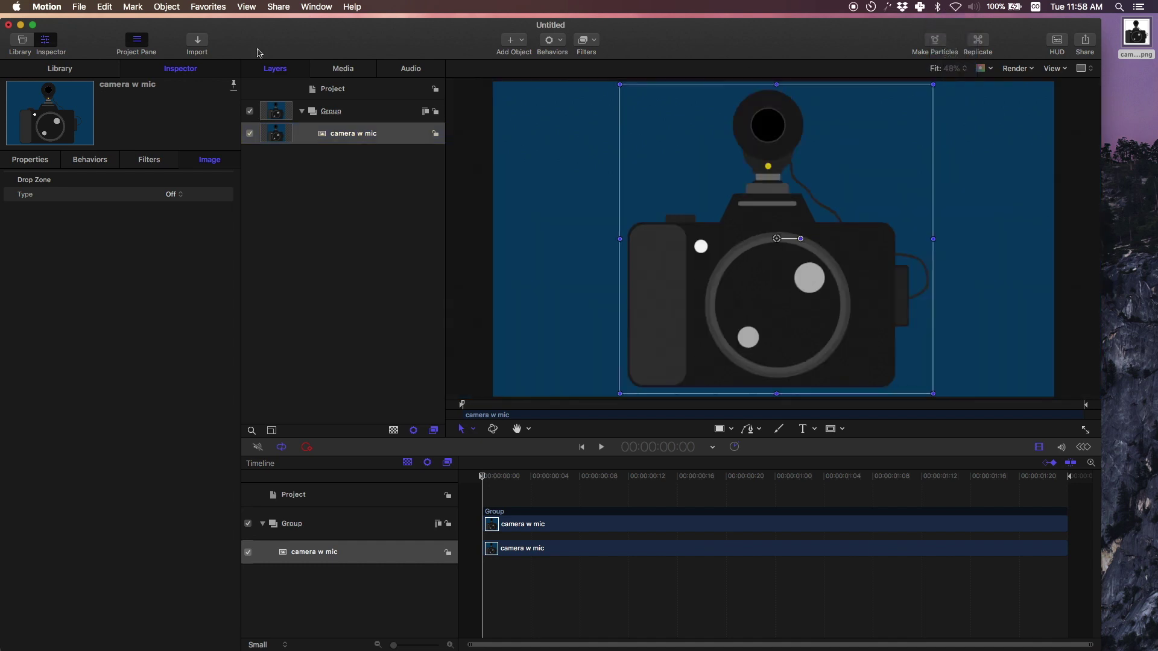
left_click(34, 25)
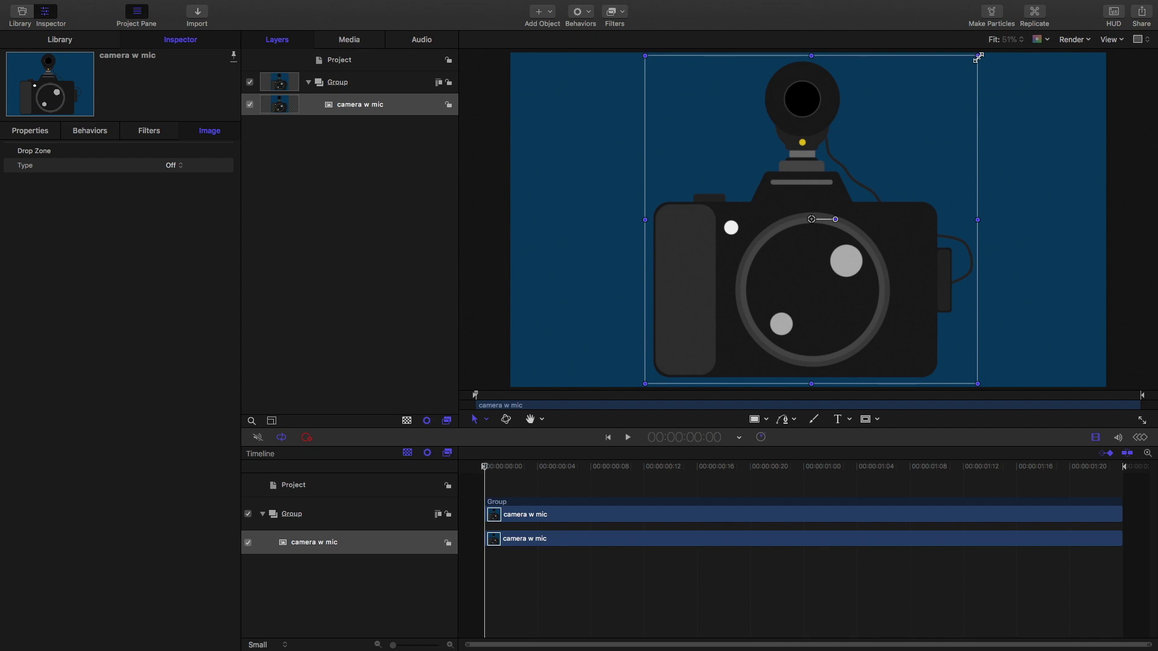
left_click_drag(977, 56, 811, 217)
left_click(747, 290)
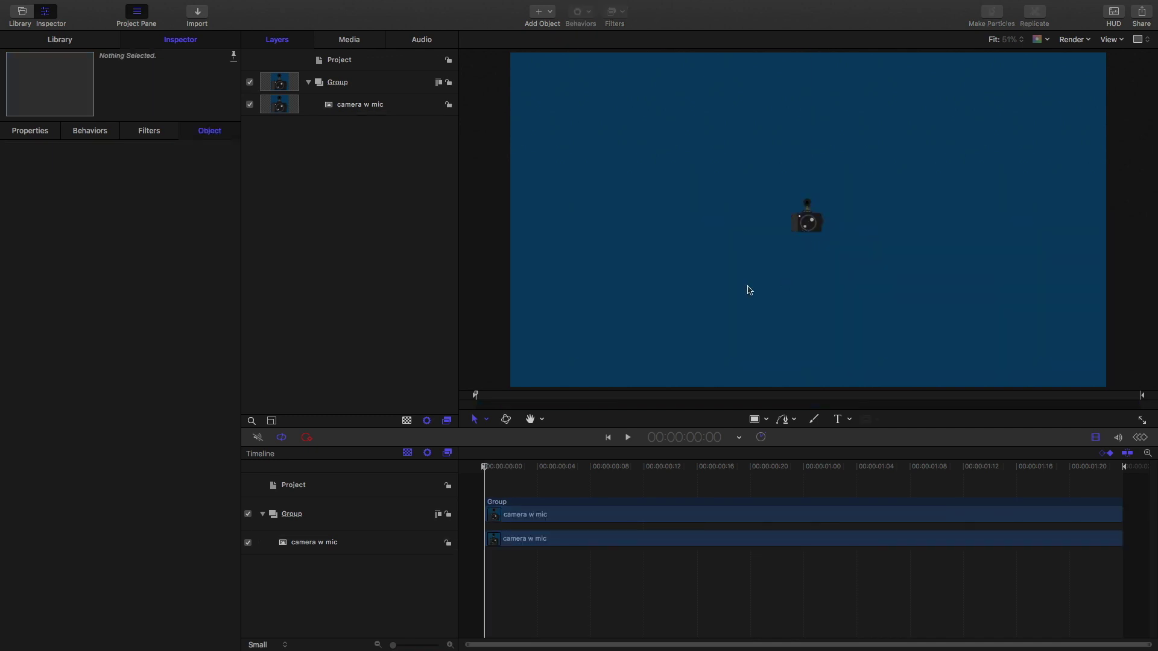
- Rename the Group holding the camera image to LOGO
left_click(338, 104)
left_click(337, 83)
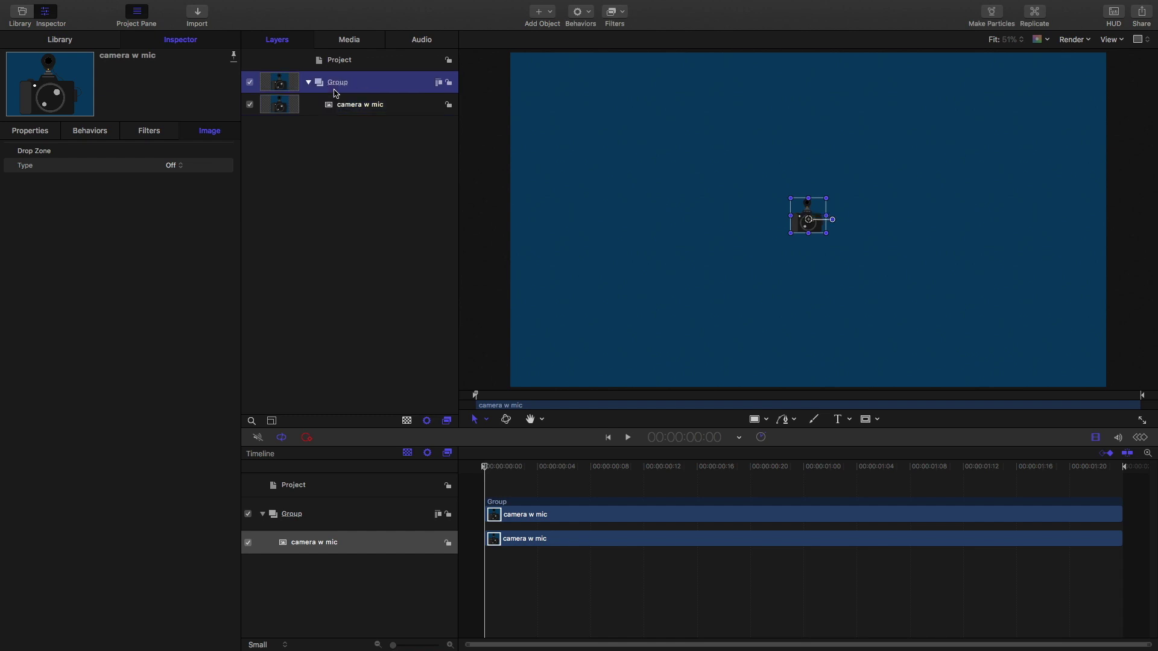
double_click(340, 83)
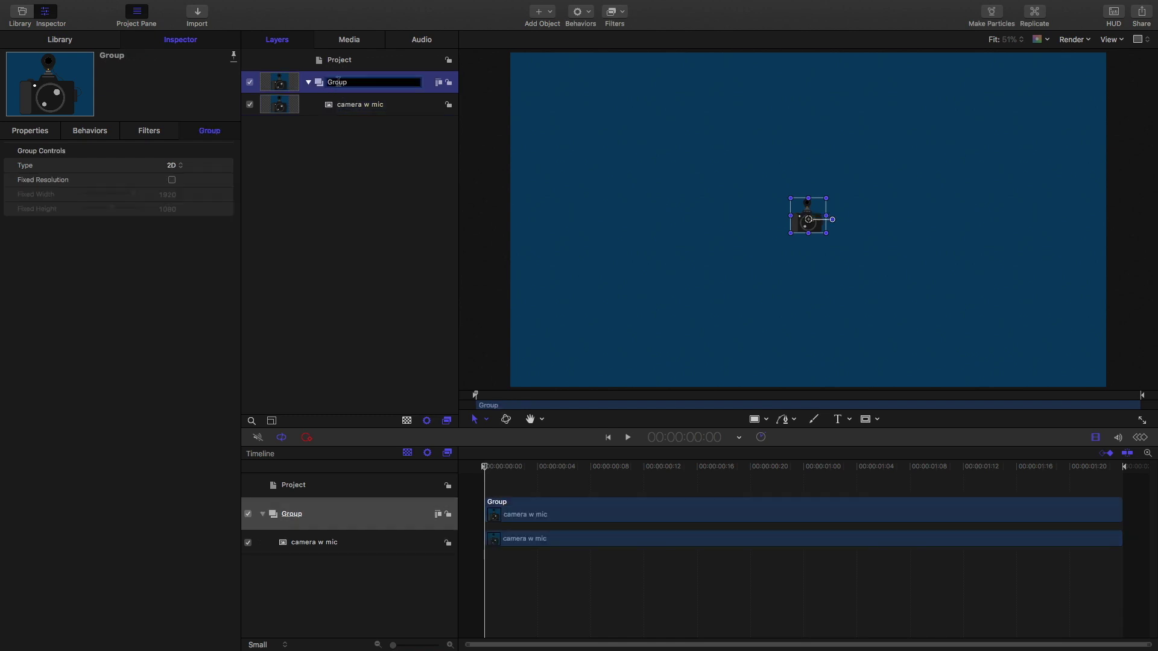
type("LOGO")
key("Return")
left_click(583, 302)
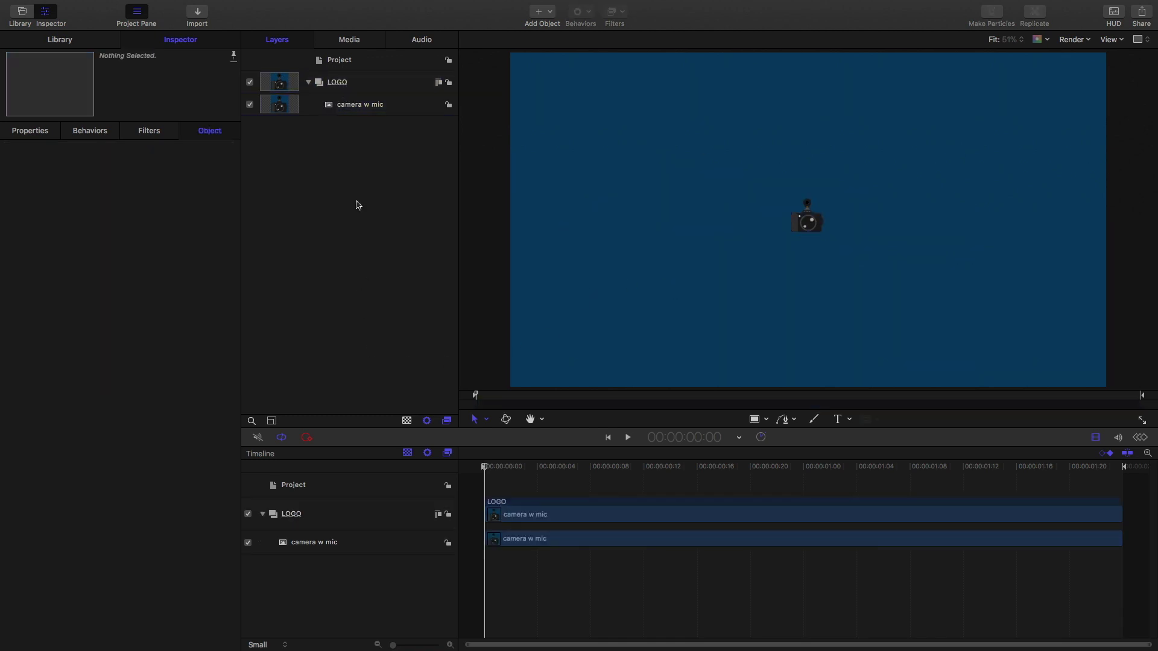
- Create a new group named TEXT and add a text layer to it on the canvas
right_click(315, 173)
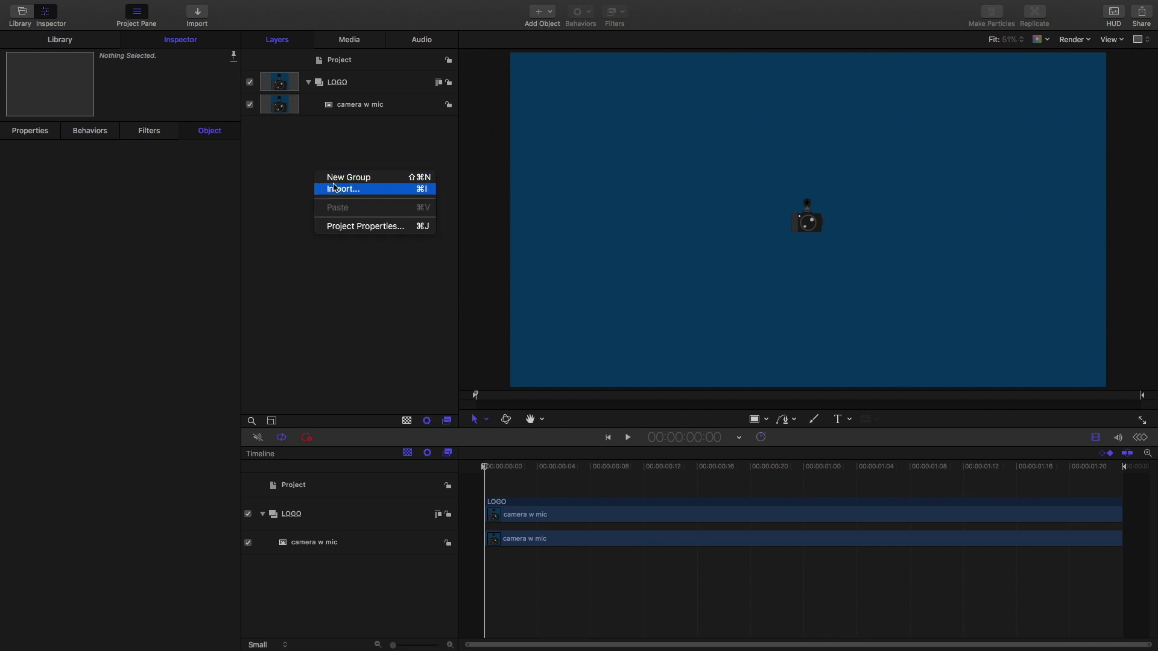
left_click(336, 181)
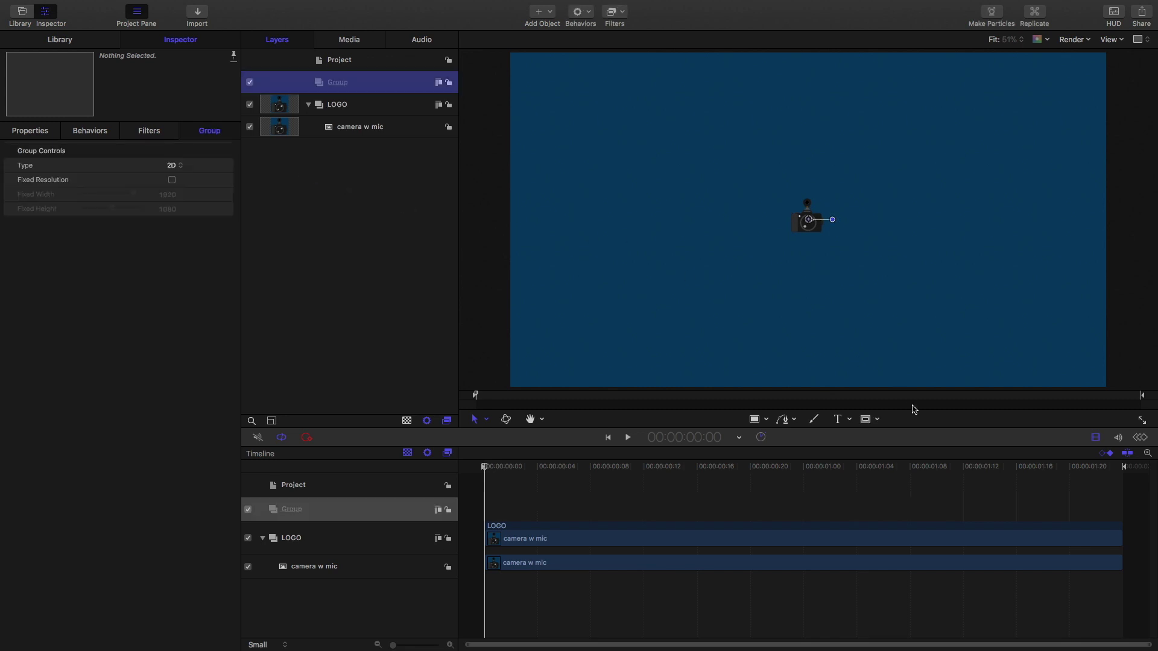
double_click(341, 88)
type("TEXT")
key("Return")
left_click(839, 422)
left_click(825, 220)
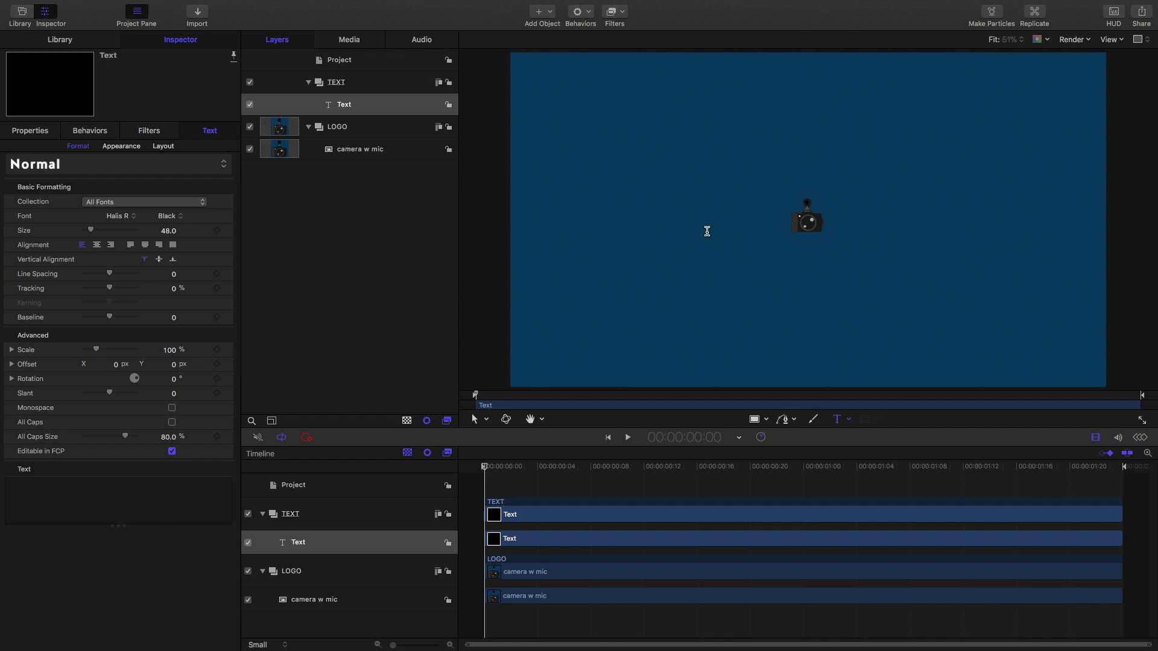
- Type the title 'BUILD YOUR BRAND WITH VIDEO' and move it left on the canvas
type("BUILD YOUR")
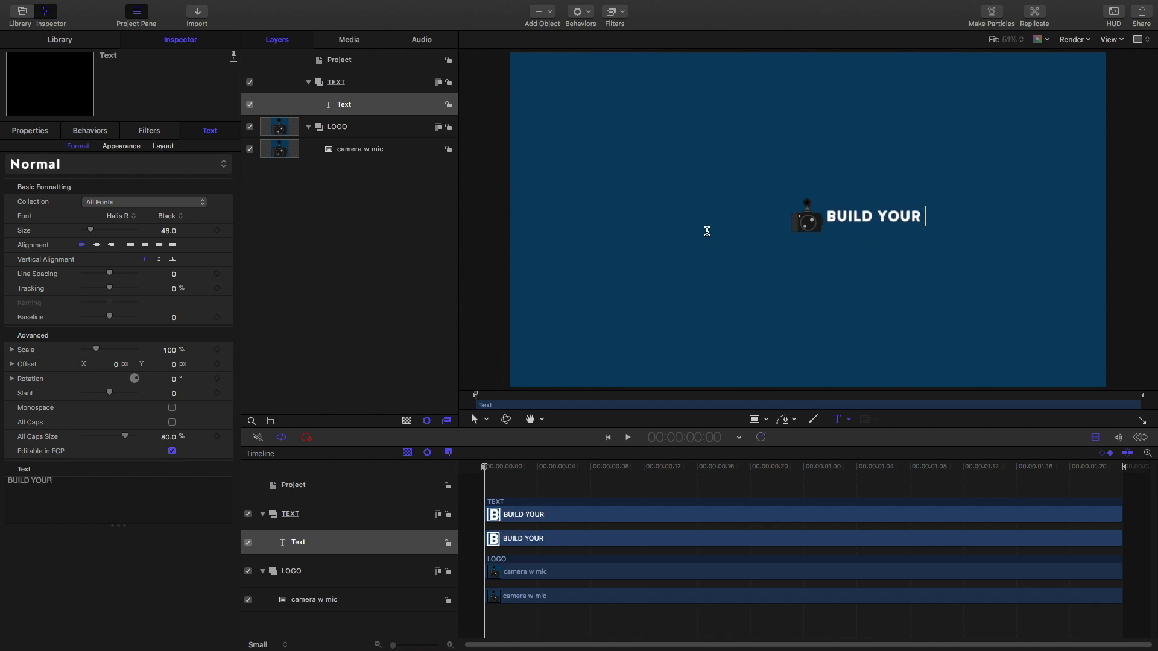
type(" BRAND WITH VIDEO")
key("Escape")
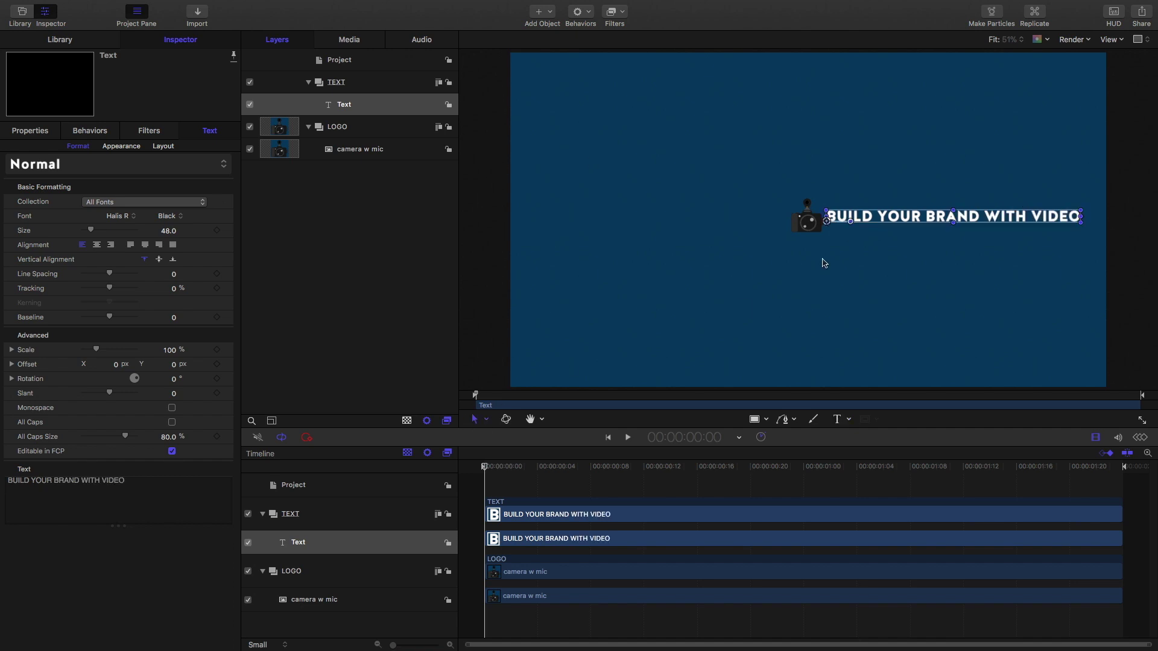
left_click_drag(882, 215, 741, 219)
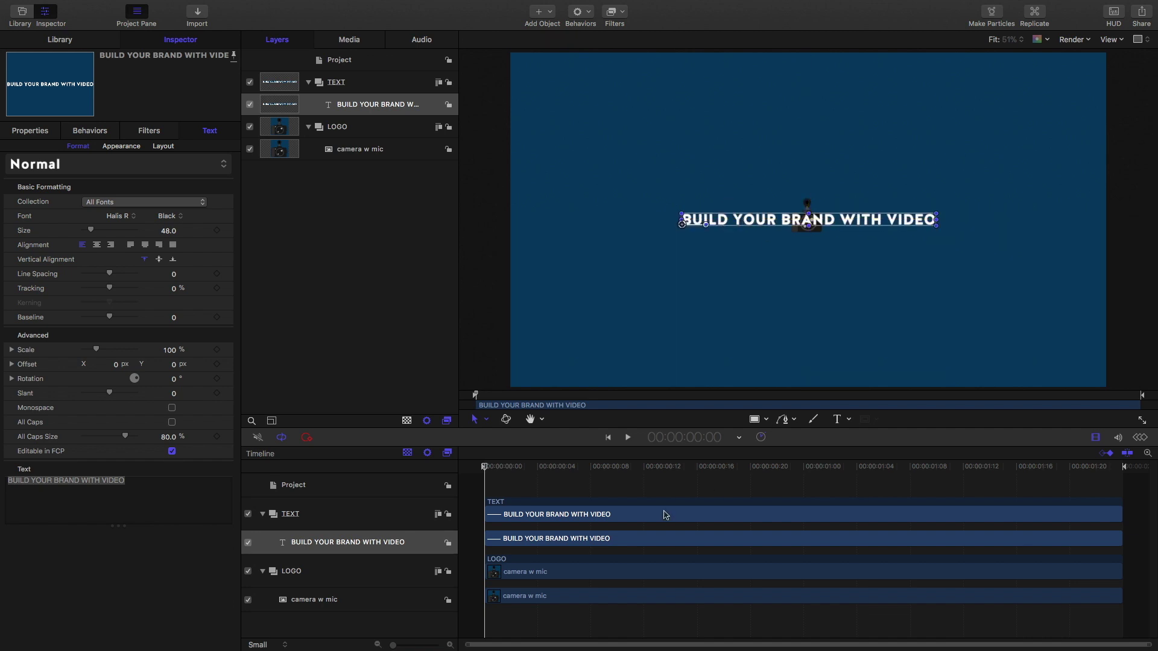
- Move the camera w mic logo to sit just left of the title
left_click(381, 152)
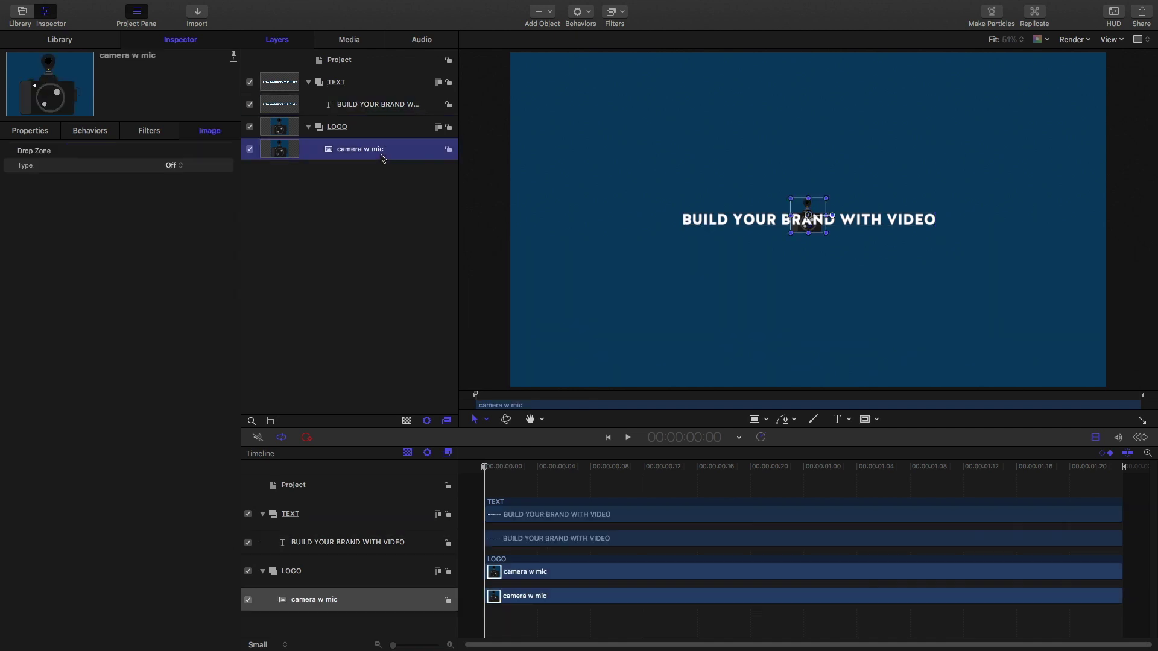
left_click_drag(811, 220, 658, 216)
left_click(673, 334)
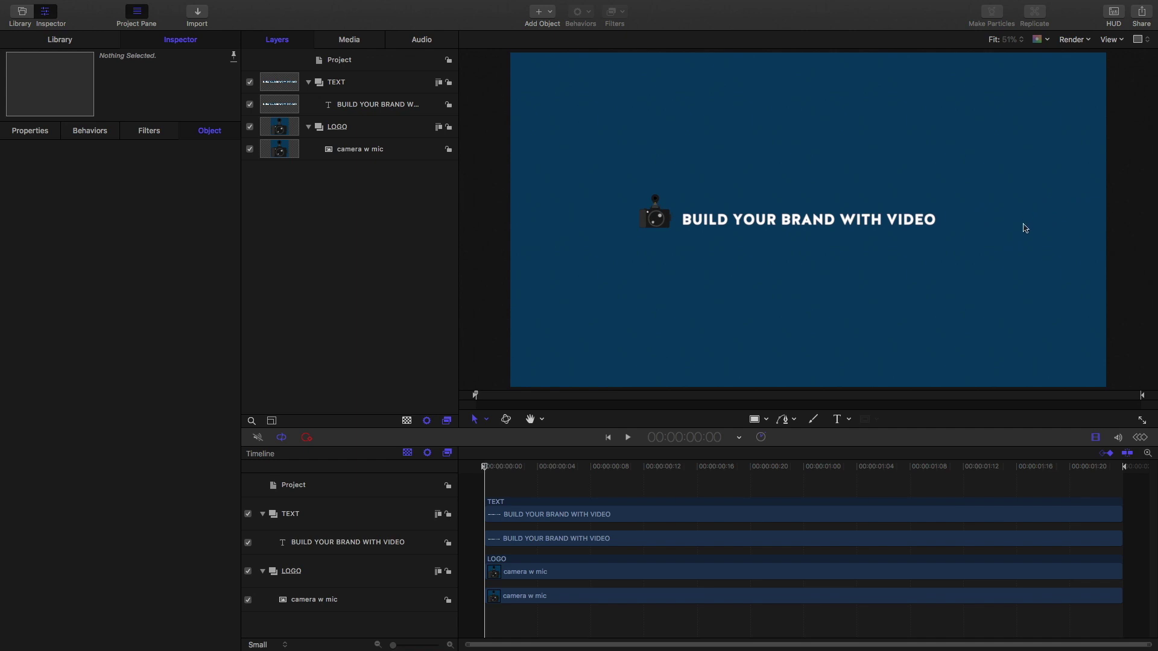
- Move the logo and title right together to centre them on the canvas
left_click_drag(374, 193, 374, 85)
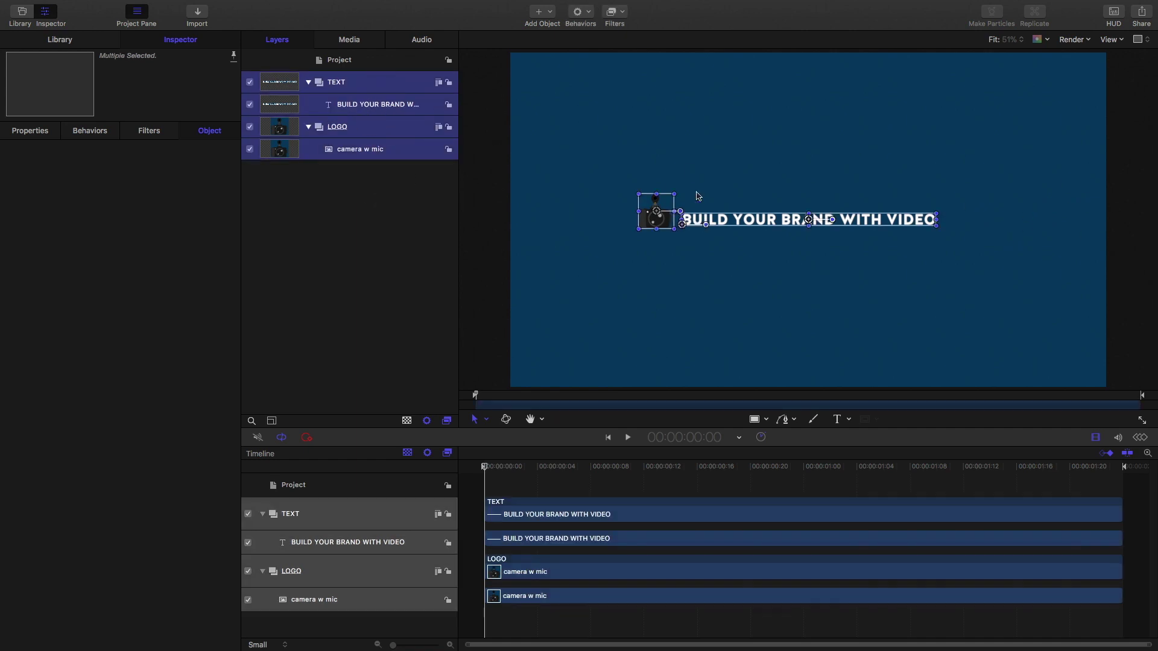
left_click_drag(713, 222, 730, 222)
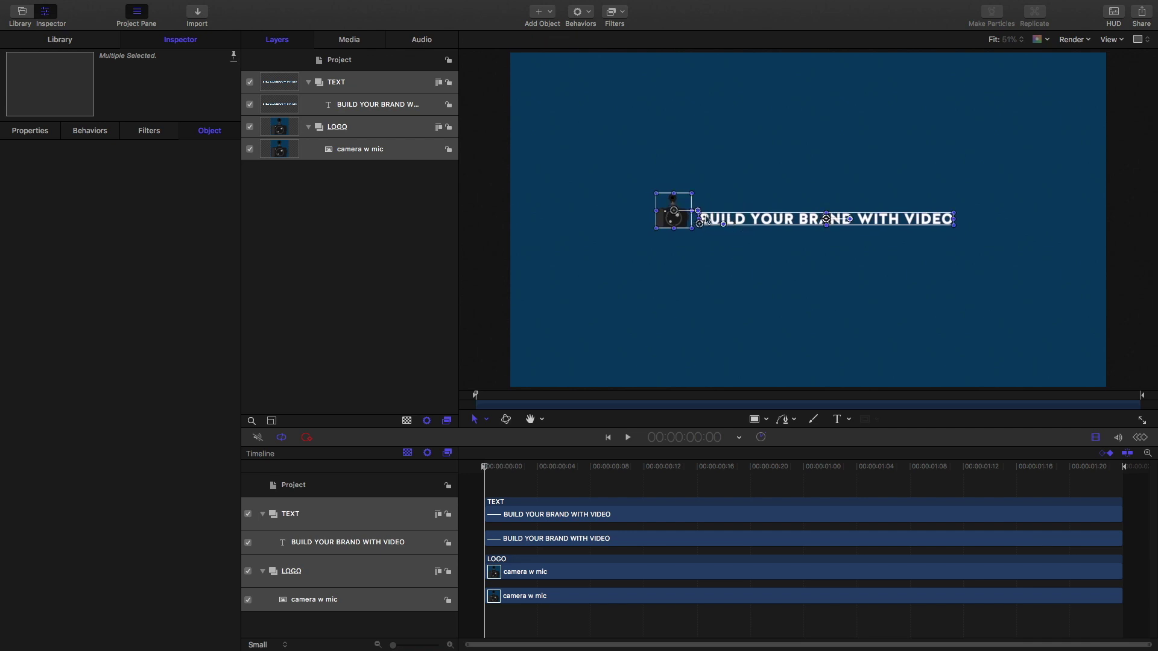
left_click(488, 247)
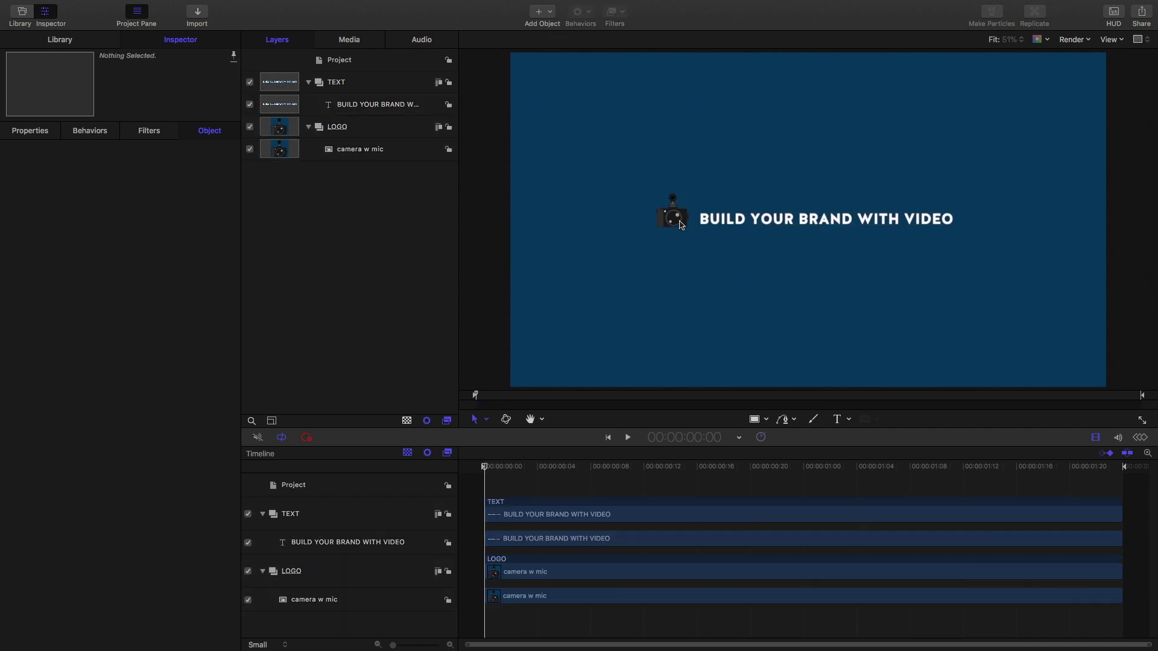
- Put the LOGO group above the TEXT group in the Layers list
left_click(348, 129)
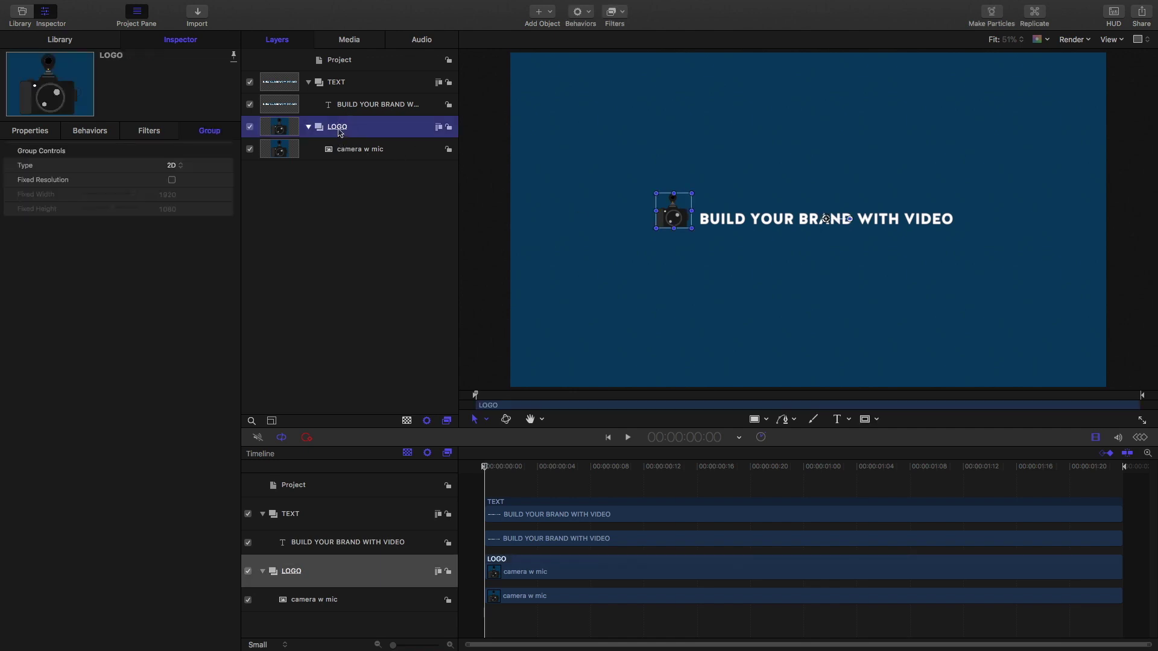
left_click_drag(341, 131, 340, 78)
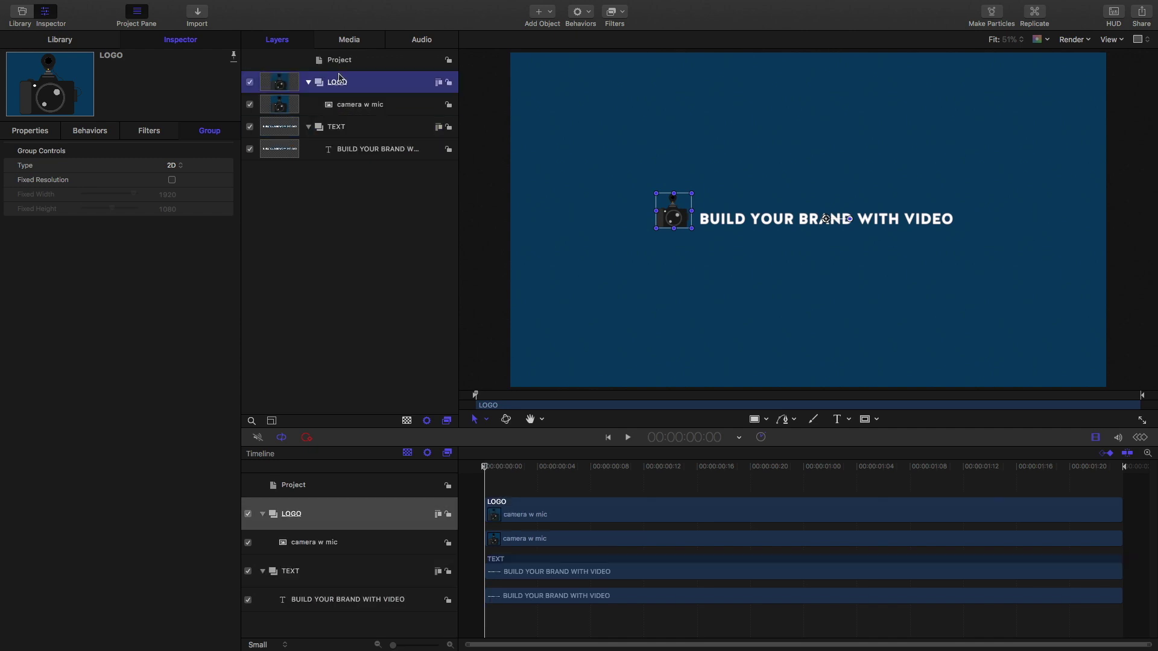
left_click(390, 112)
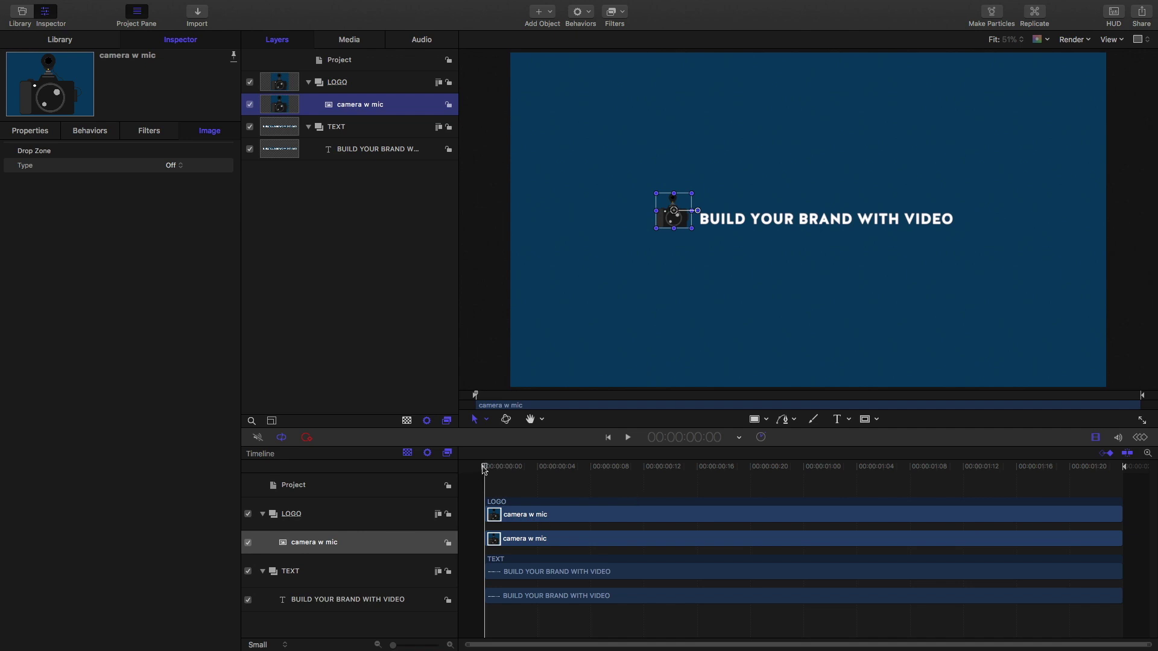
left_click_drag(484, 468, 616, 473)
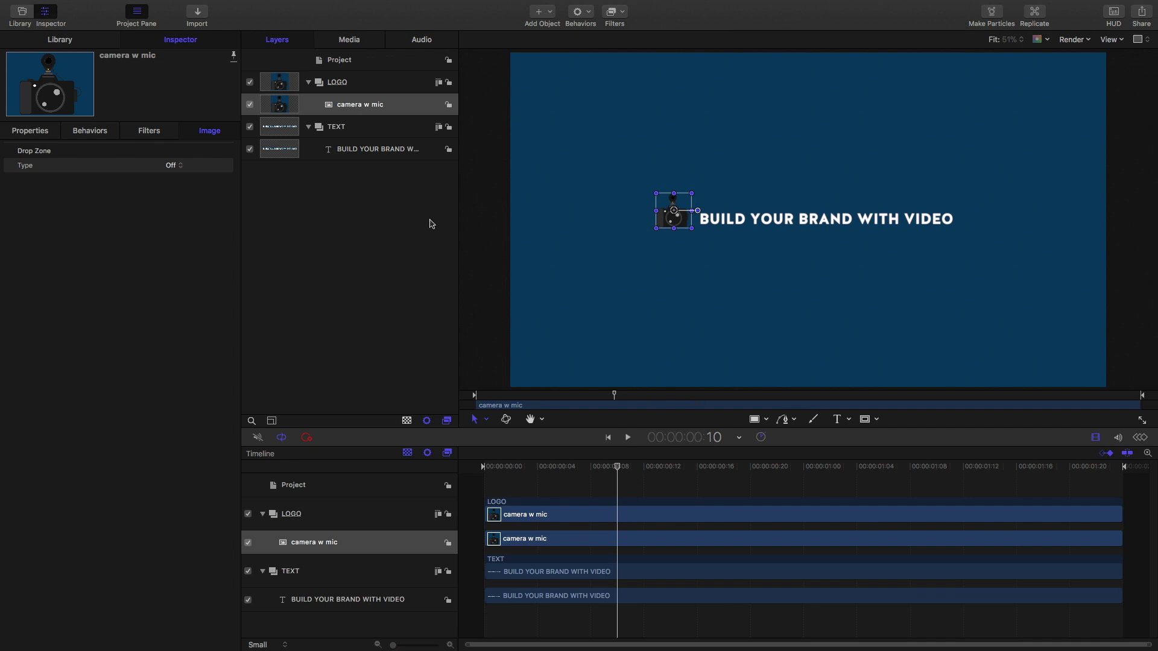
- At frame 10, add Position keyframes to the camera w mic layer and the title text
left_click(36, 133)
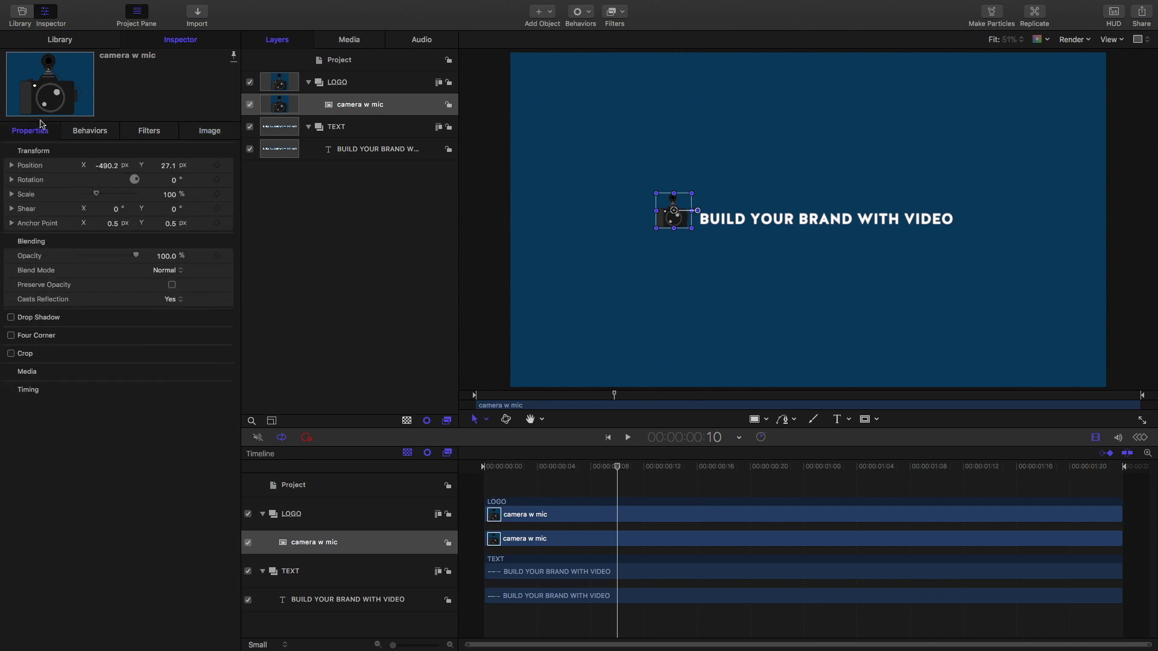
left_click(217, 165)
left_click(409, 155)
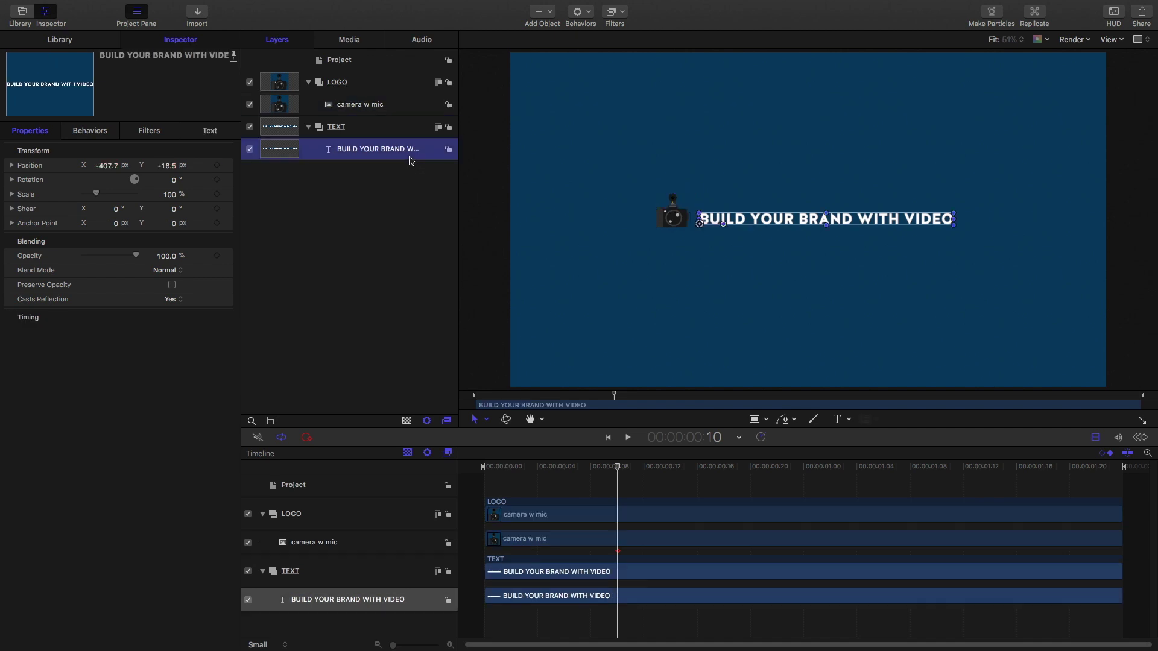
left_click(216, 166)
- At frame 0, keyframe the camera logo shifted right over the title, then preview the slide
left_click_drag(620, 469, 462, 471)
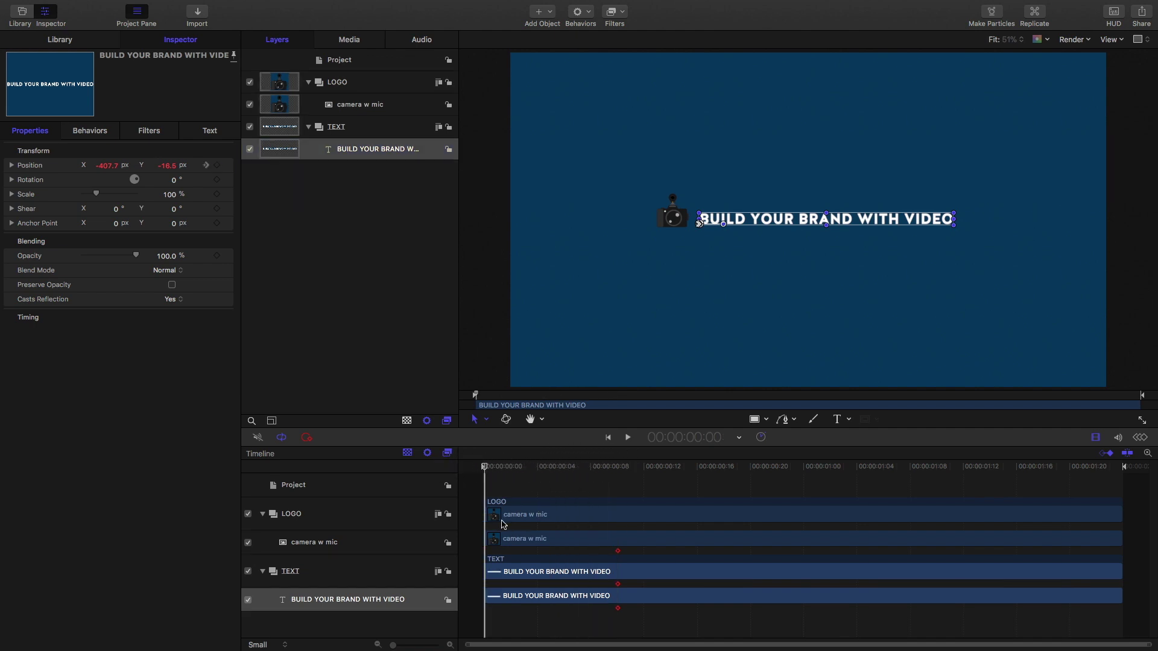
left_click(366, 105)
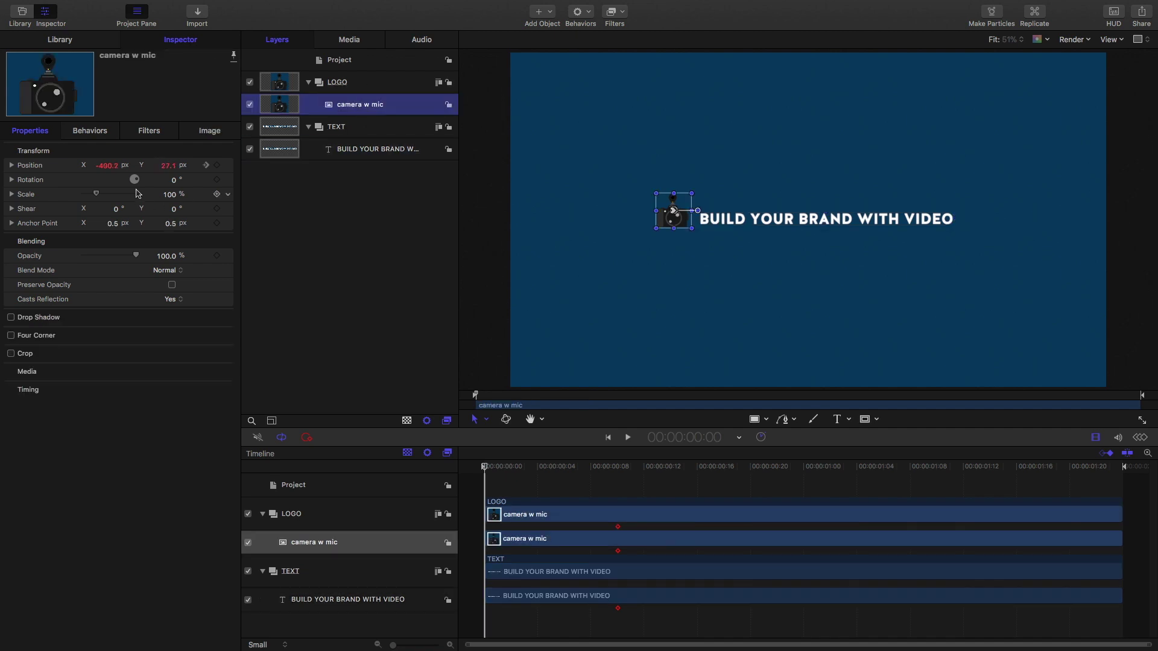
left_click(217, 166)
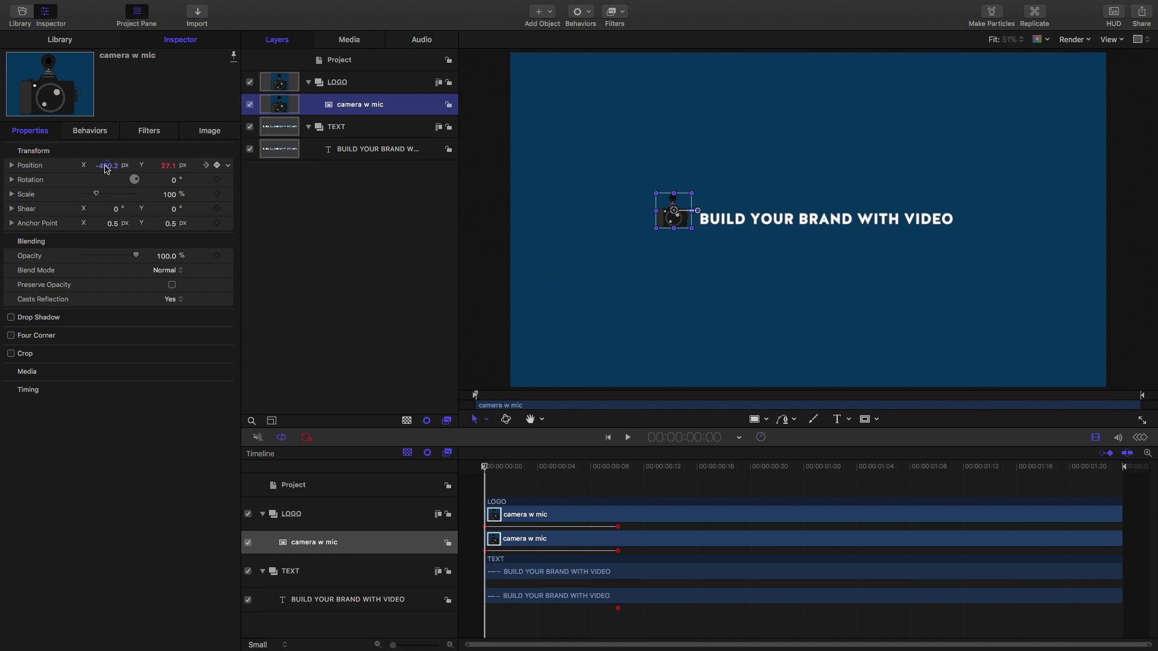
mouse_move(106, 169)
left_mouse_down()
mouse_move(188, 169)
mouse_move(109, 166)
left_mouse_up()
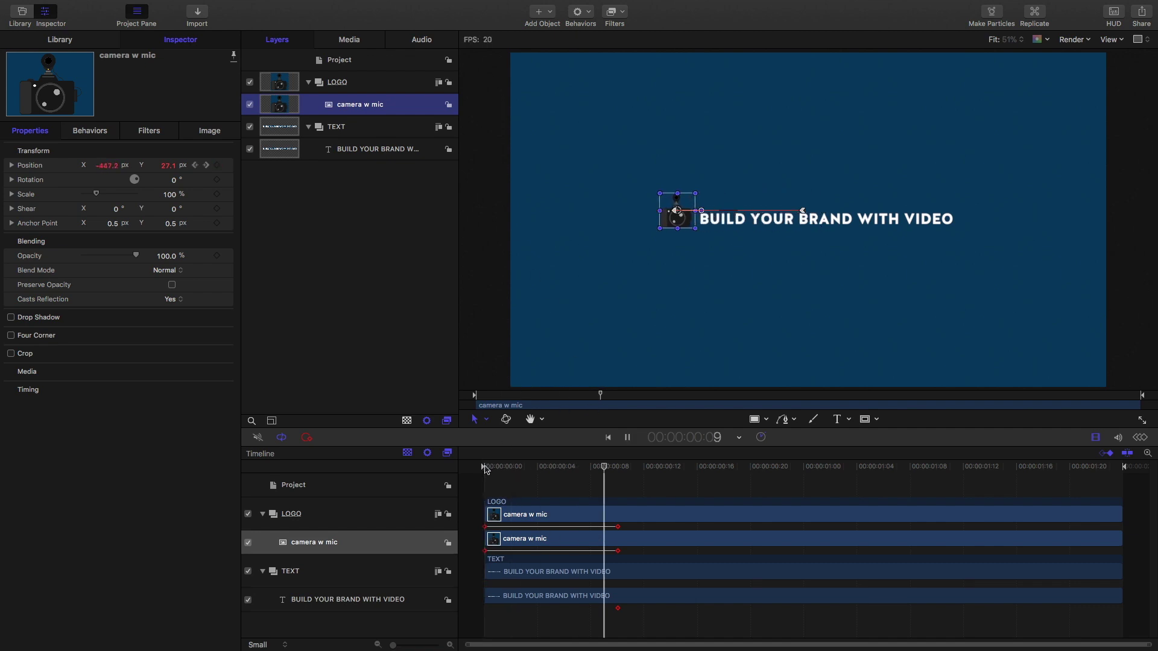
key("space")
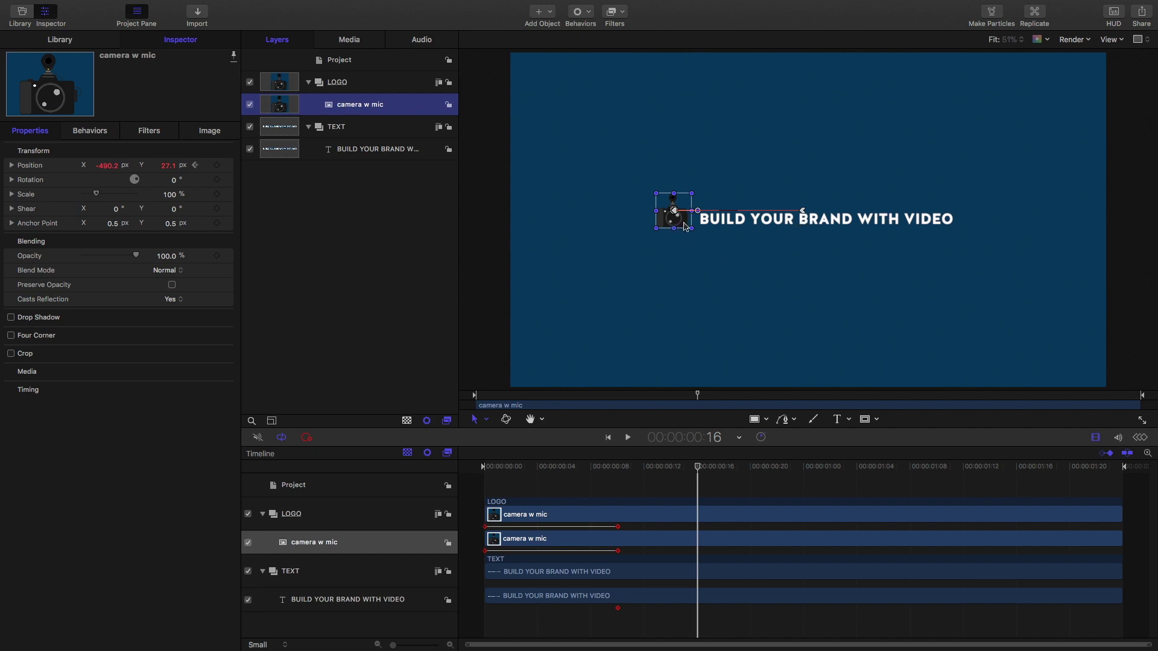
left_click_drag(697, 469, 426, 496)
- Draw a Rectangle Mask on the TEXT group over the area left of the camera and invert it
left_click(495, 575)
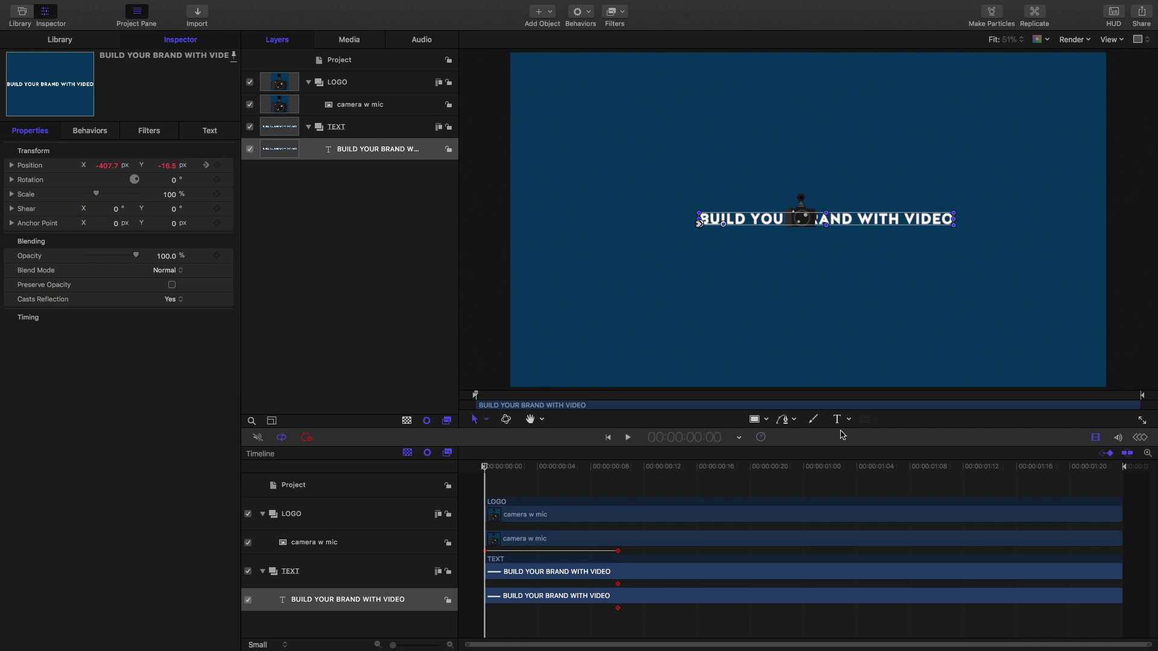
left_click(336, 128)
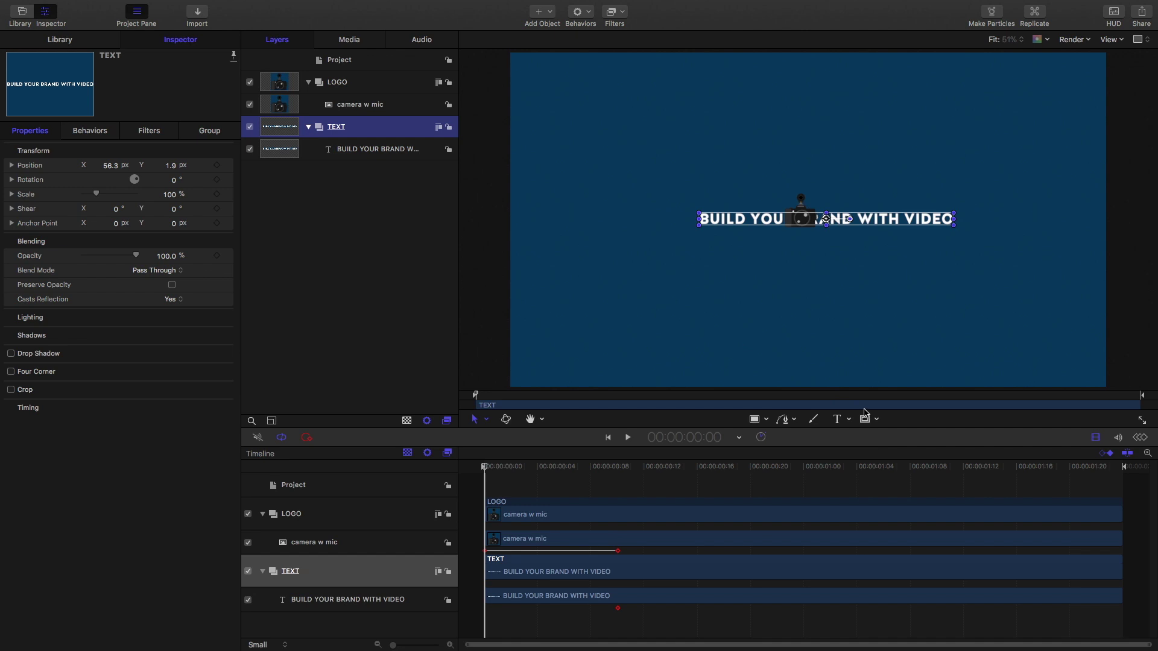
left_click(865, 421)
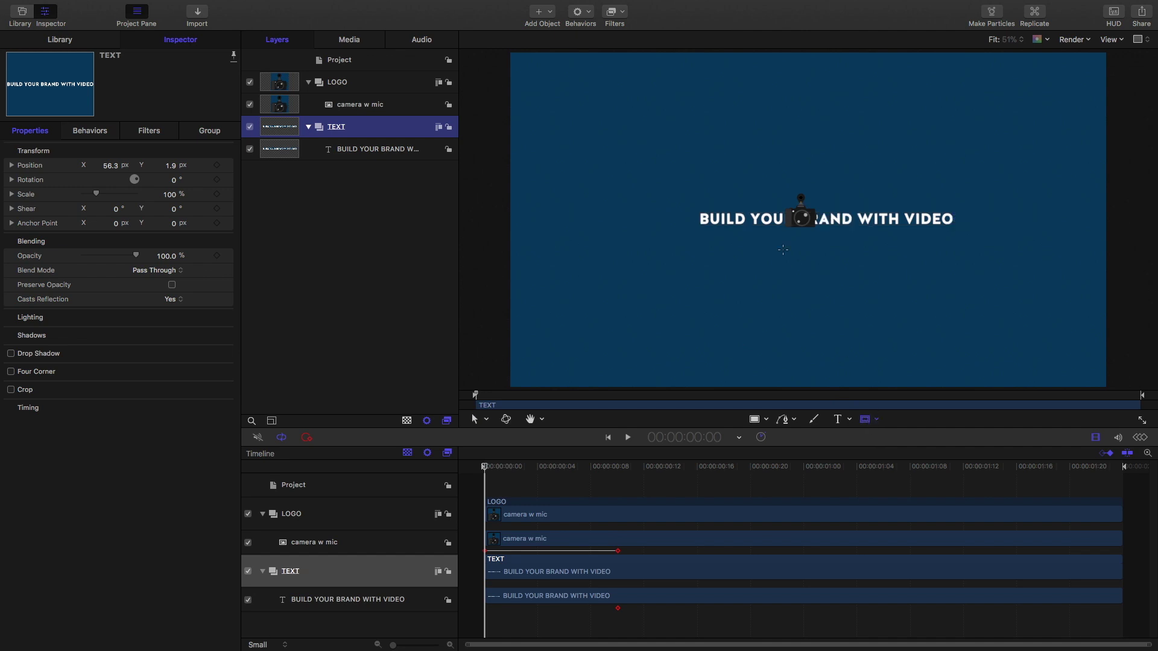
left_click_drag(510, 198, 816, 242)
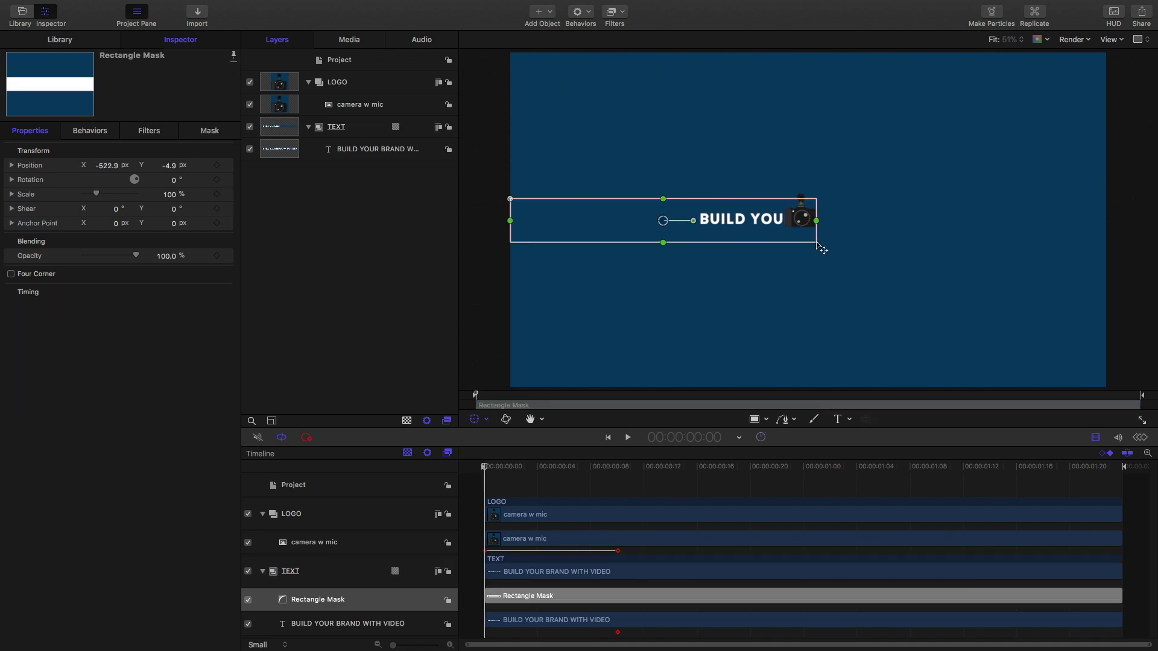
scroll(821, 248, "up", 5)
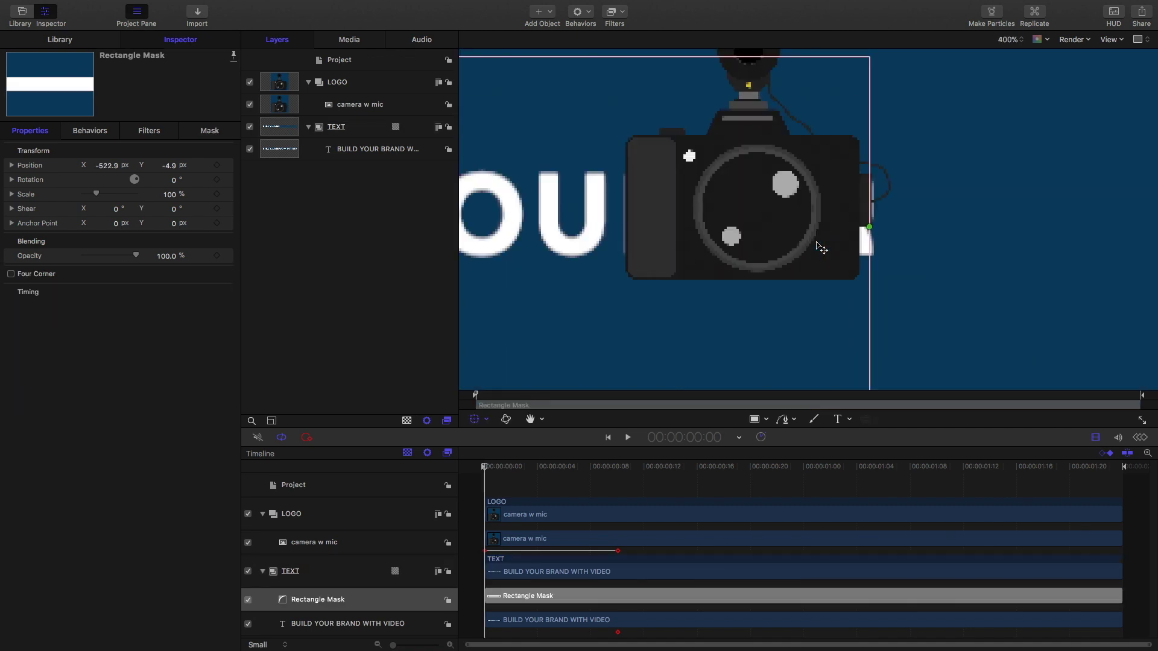
left_click(1016, 39)
left_click(1017, 16)
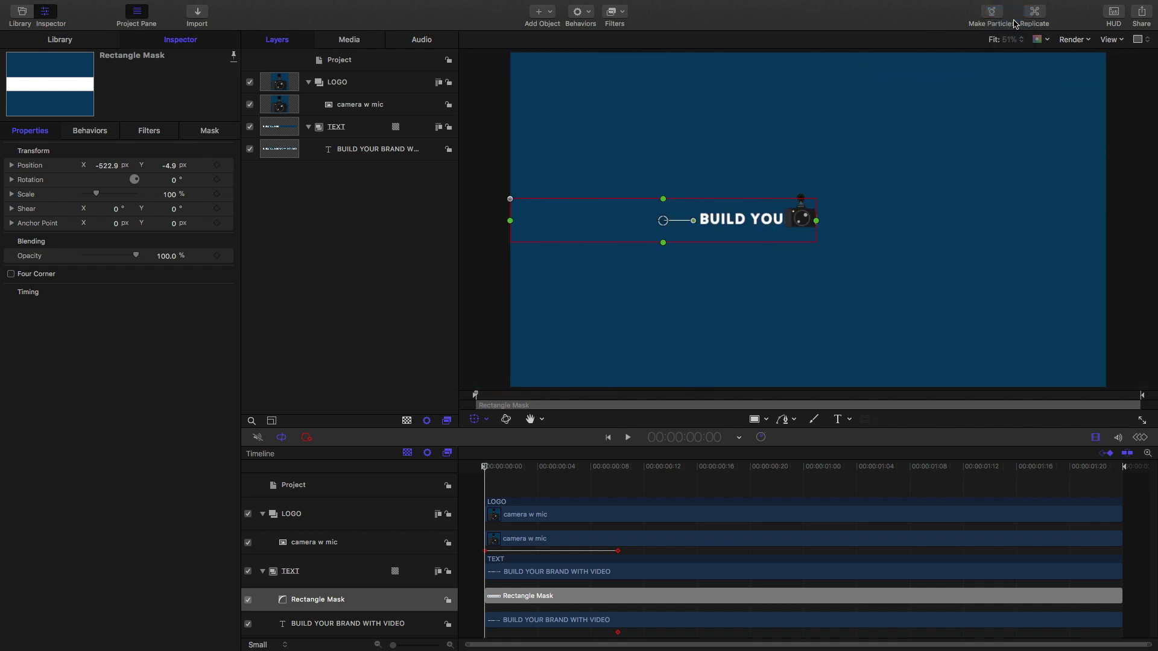
left_click(216, 130)
left_click(171, 223)
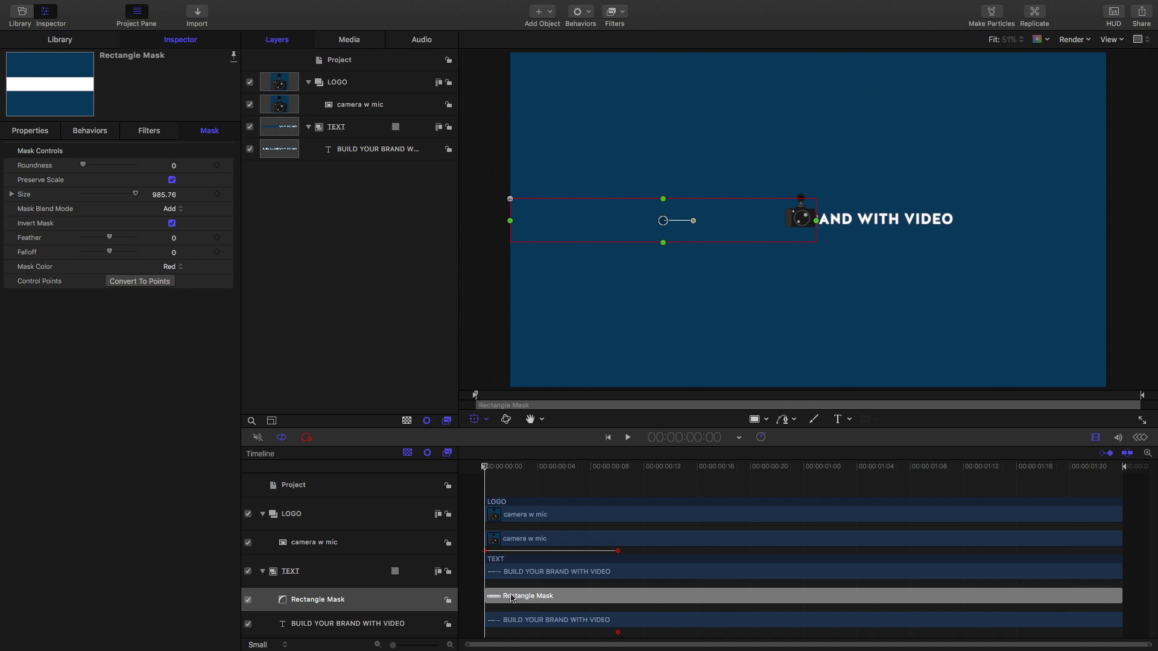
- Keyframe the Rectangle Mask's position and slide it left to X -925.9 at frame 10
left_click(40, 132)
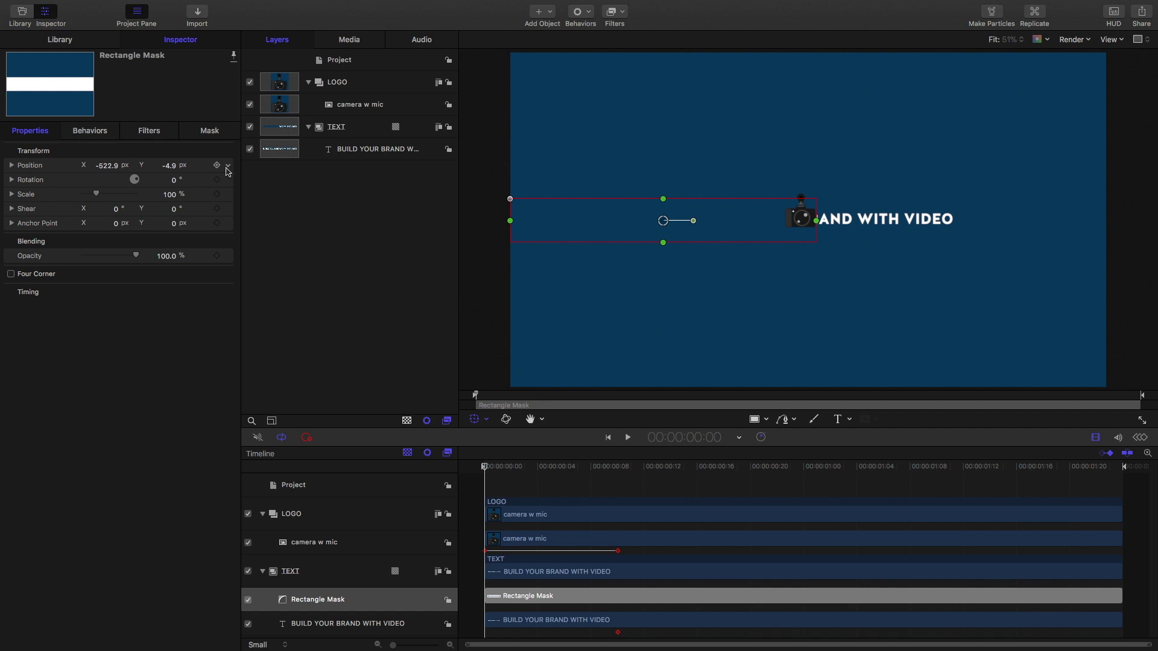
left_click(217, 165)
left_click_drag(485, 468, 612, 496)
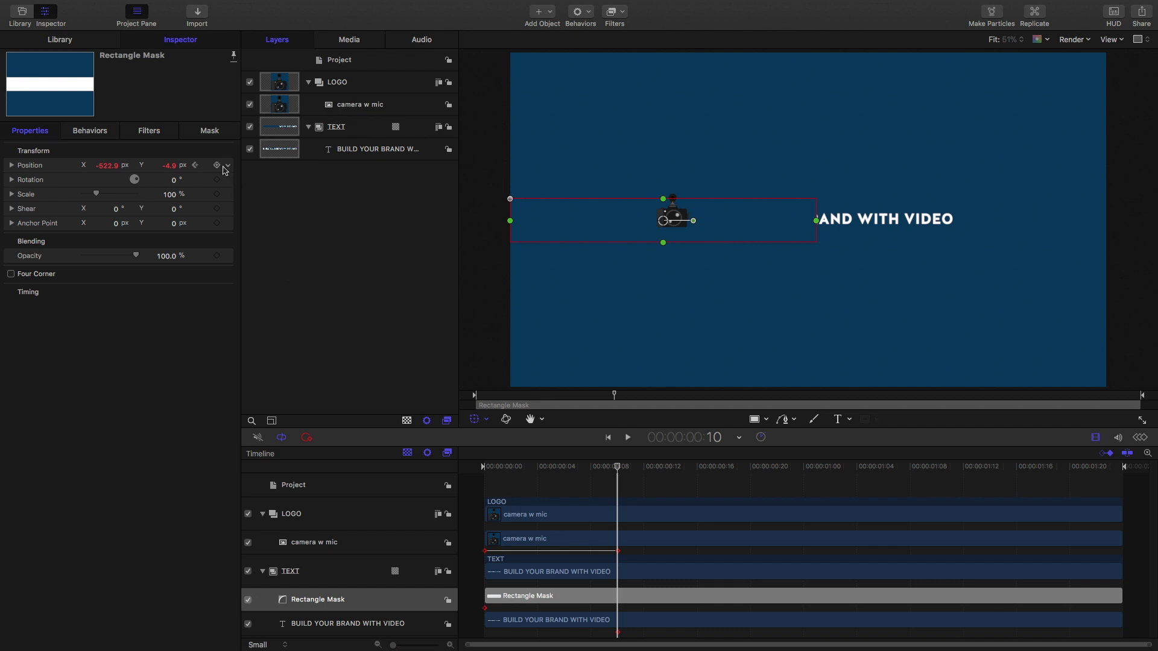
left_click_drag(109, 165, 106, 165)
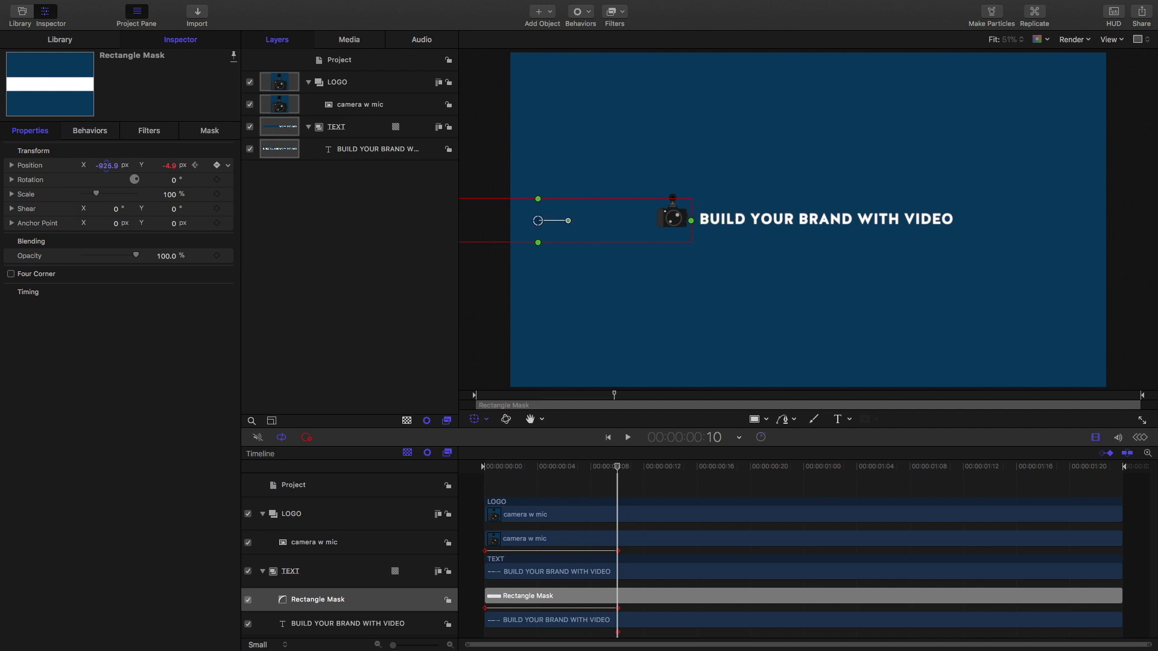
left_click_drag(106, 165, 107, 166)
- Play back and scrub the mask animation to check the title reveal
left_click_drag(527, 468, 449, 473)
key("space")
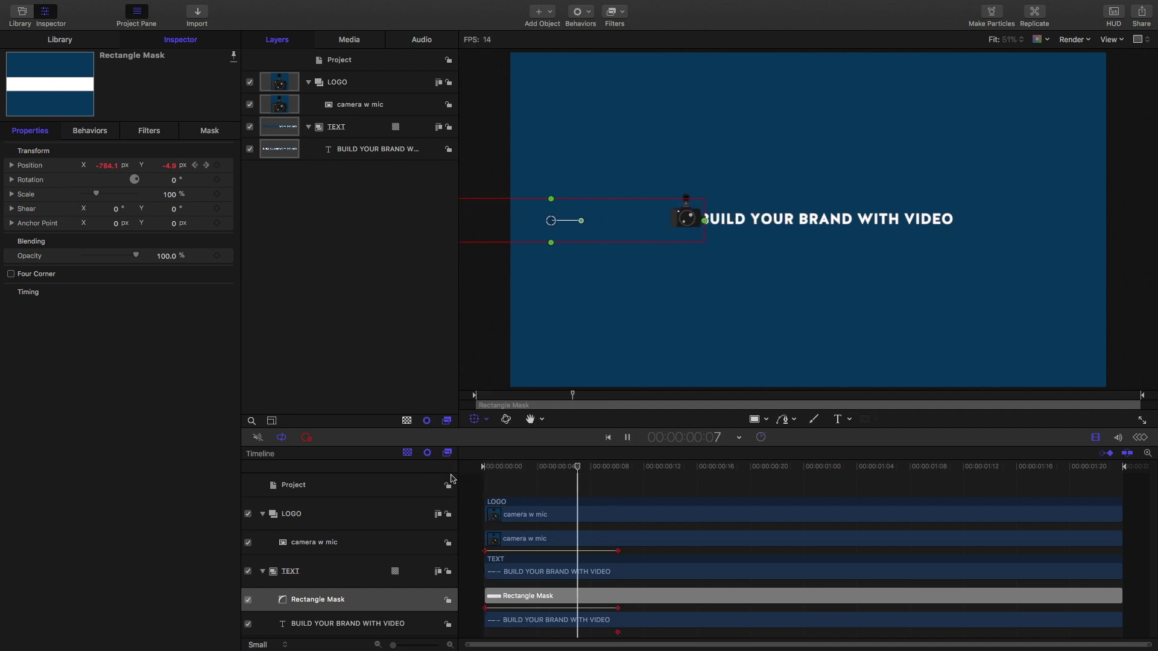
key("space")
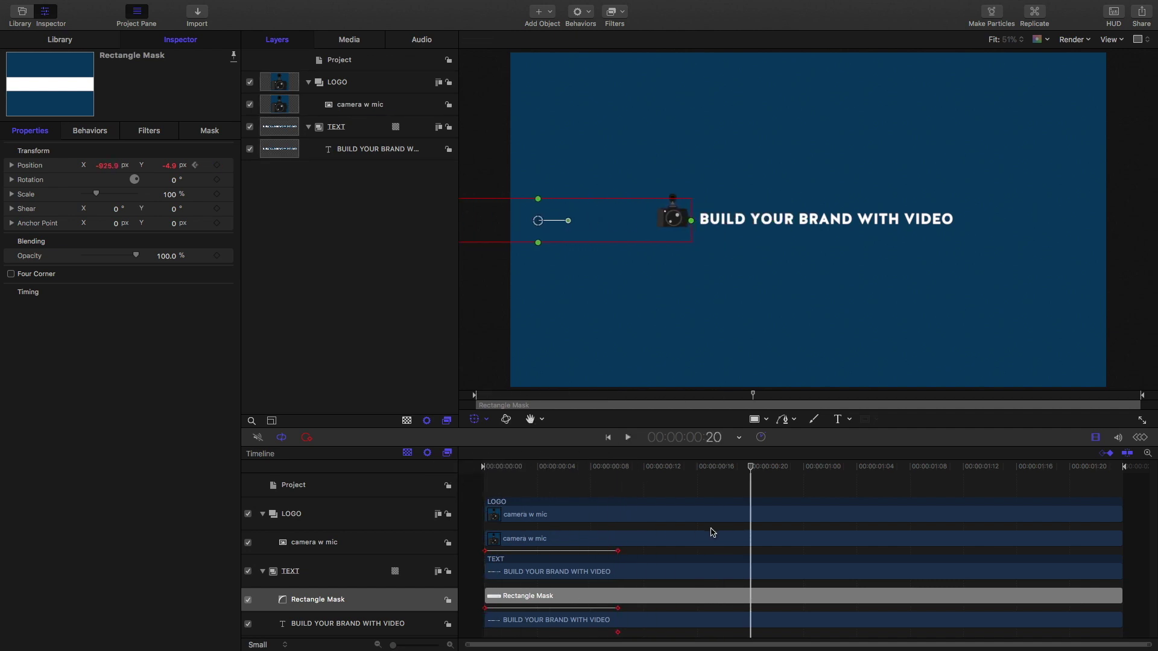
left_click(747, 470)
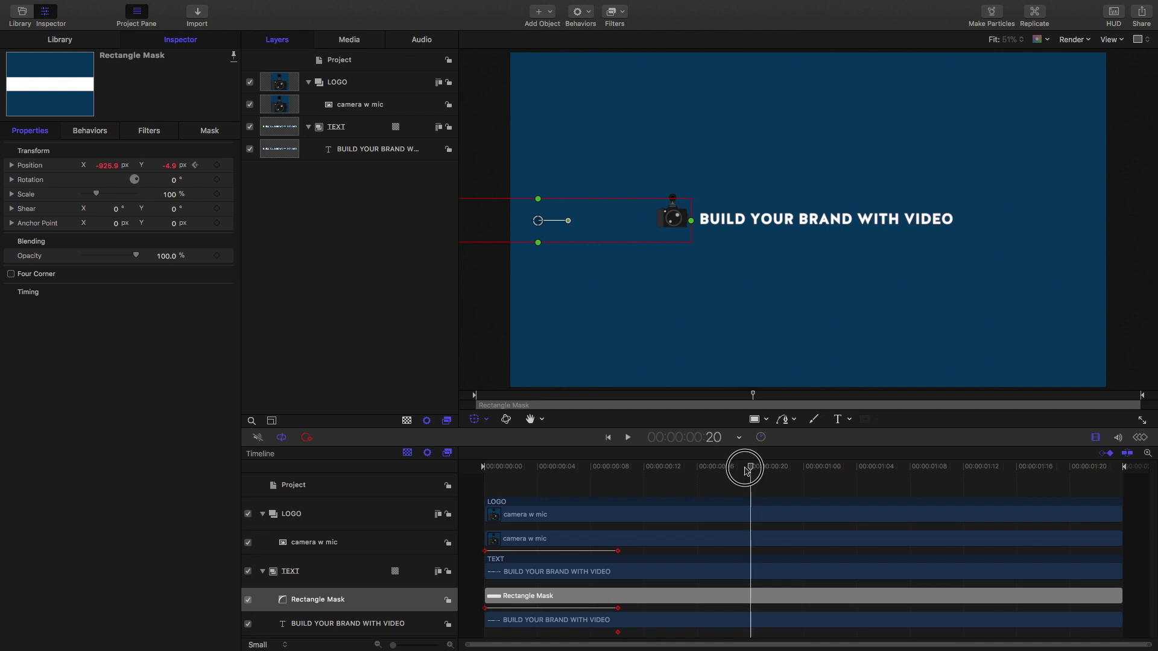
left_click_drag(746, 470, 745, 471)
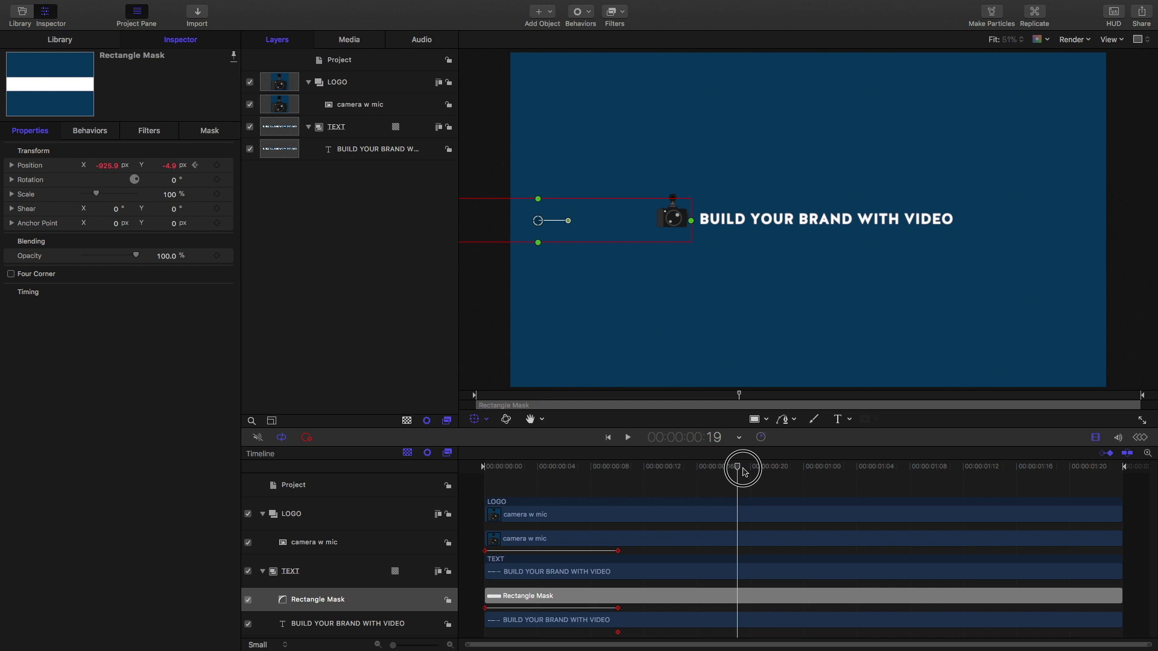
left_click_drag(744, 472, 476, 473)
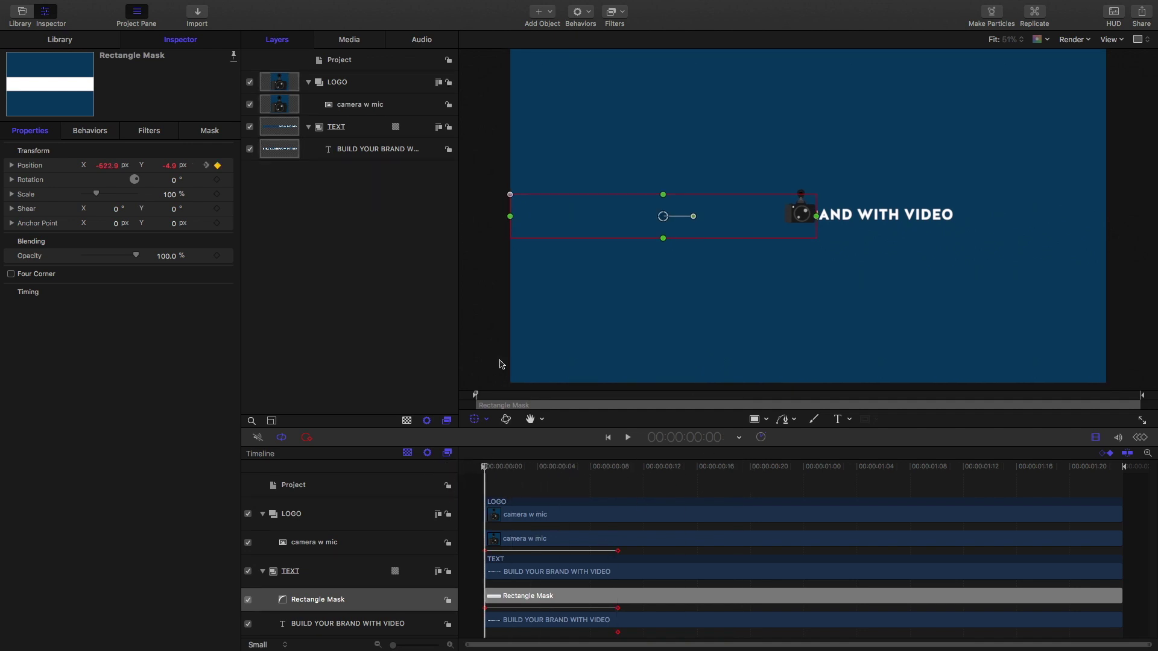
- Add a frame-0 Position keyframe to the title text with X set to -866.7
left_click(369, 150)
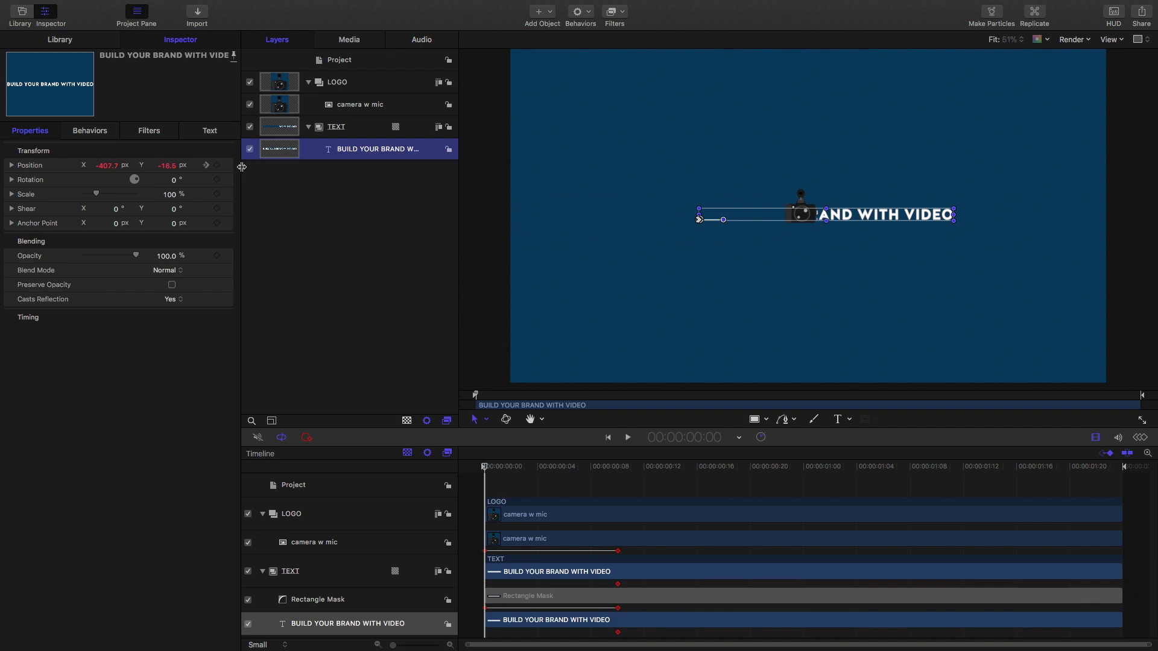
left_click(217, 165)
left_click(106, 165)
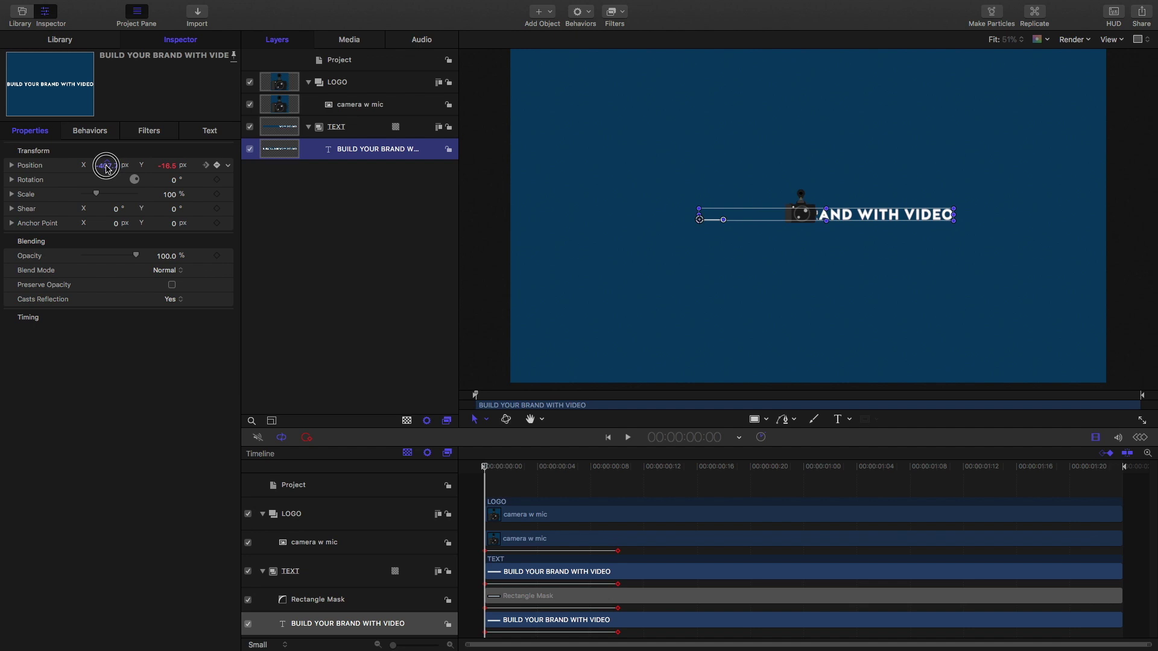
mouse_move(106, 166)
left_mouse_down()
mouse_move(91, 165)
mouse_move(107, 166)
left_mouse_up()
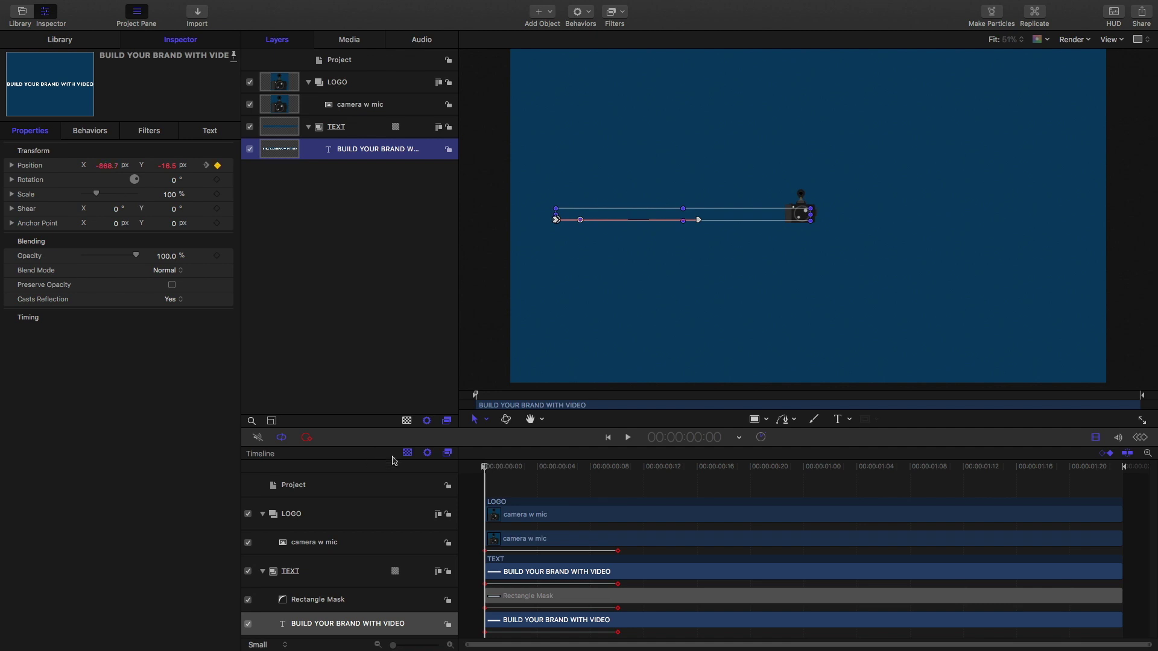
- Preview the text slide-in animation and return to the first frame
key("space")
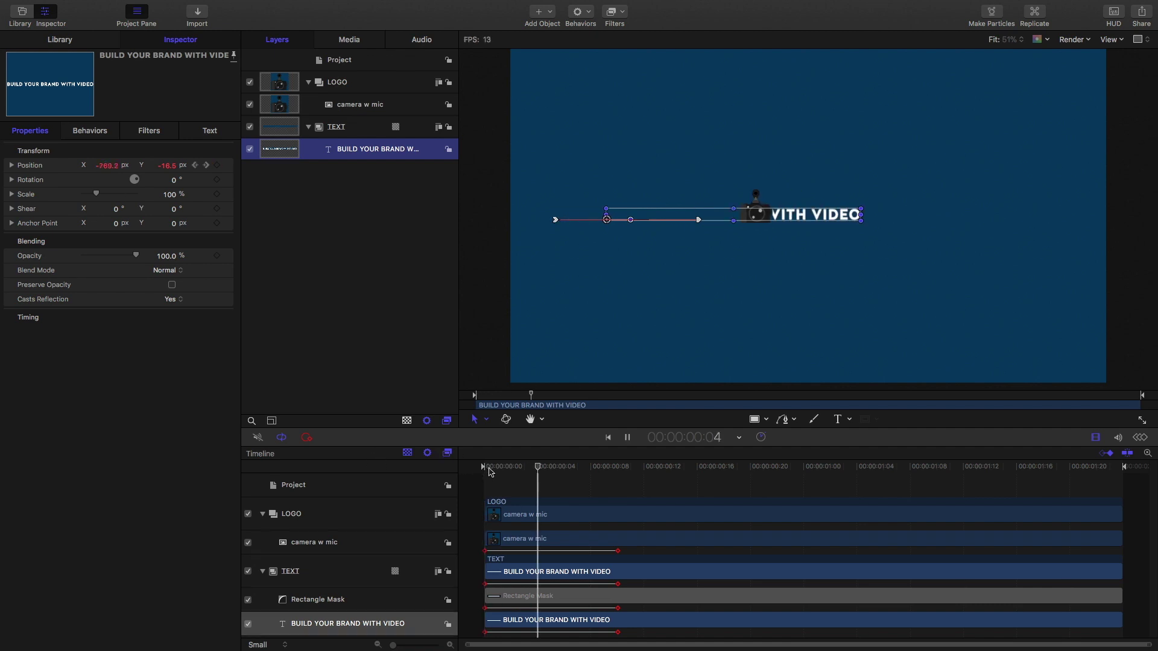
left_click(588, 502)
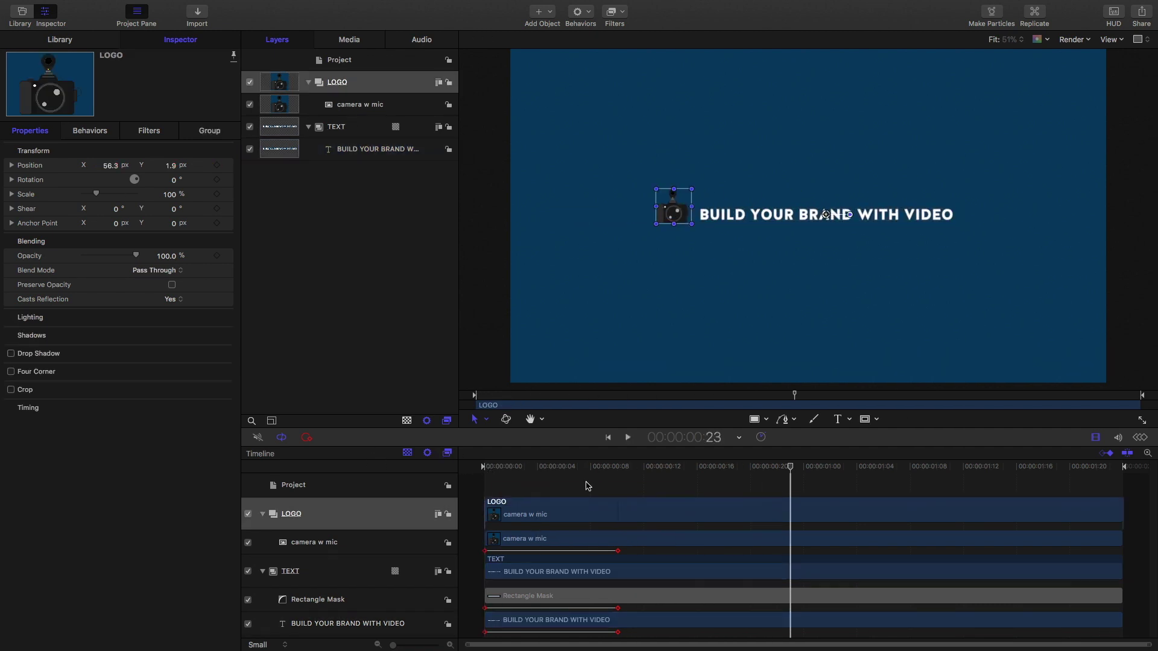
left_click(589, 476)
left_click(604, 467)
left_click_drag(567, 471, 484, 474)
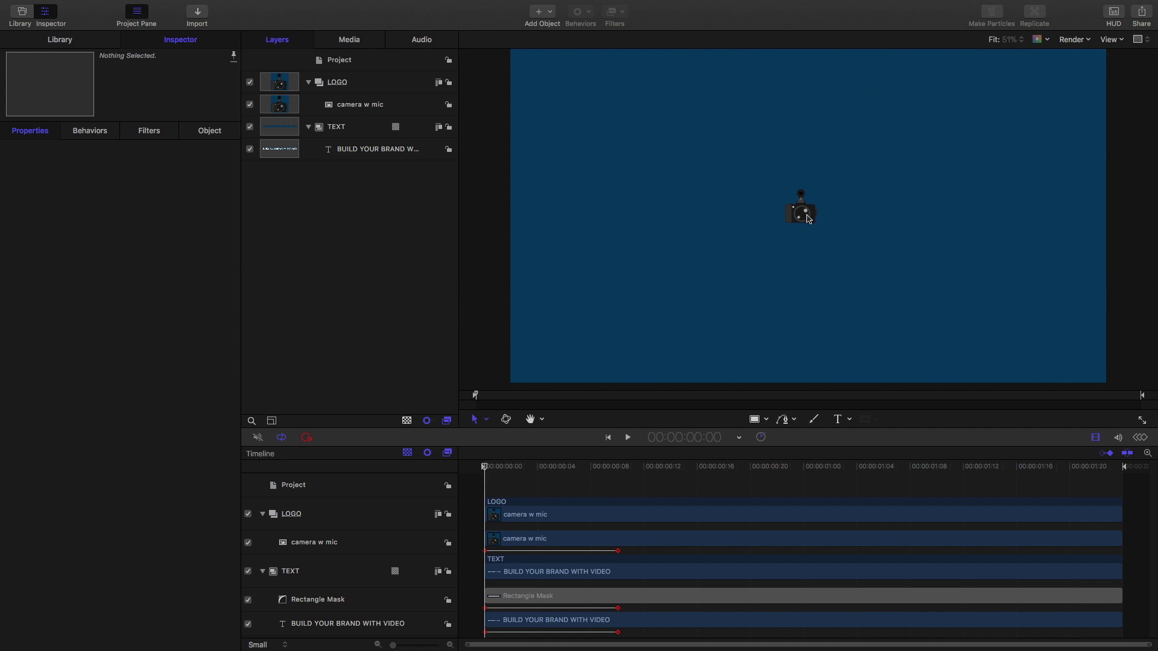
left_click_drag(482, 466, 615, 517)
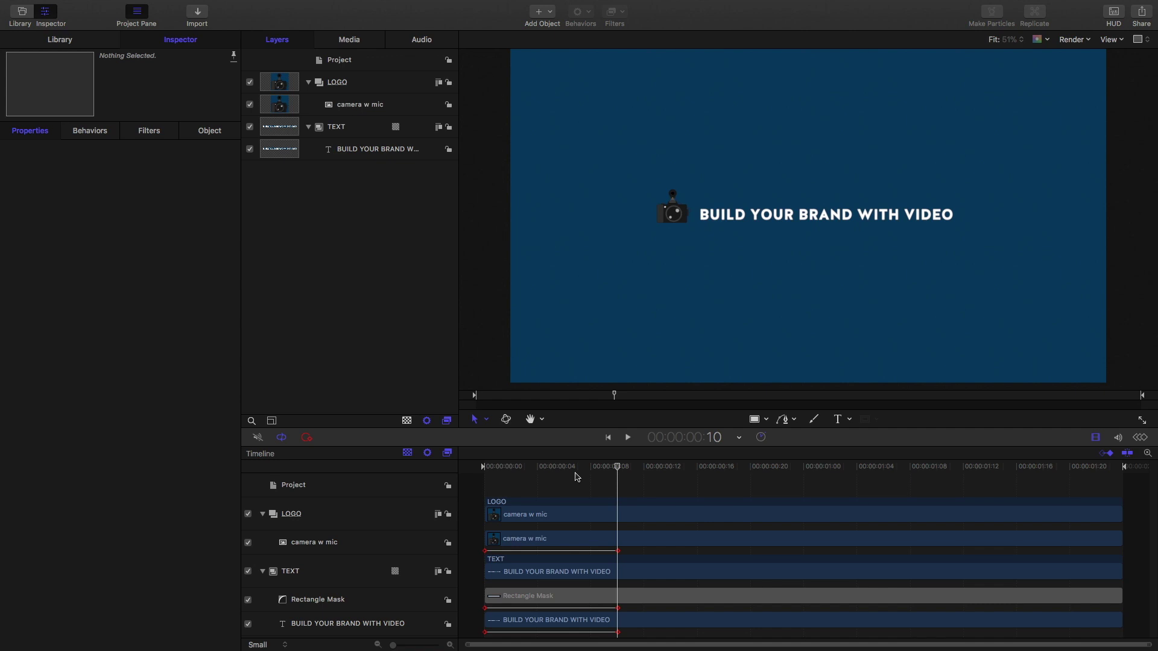
- Publish the template as 'Logo Animation', a Final Cut generator in the My Motion category
left_click(84, 6)
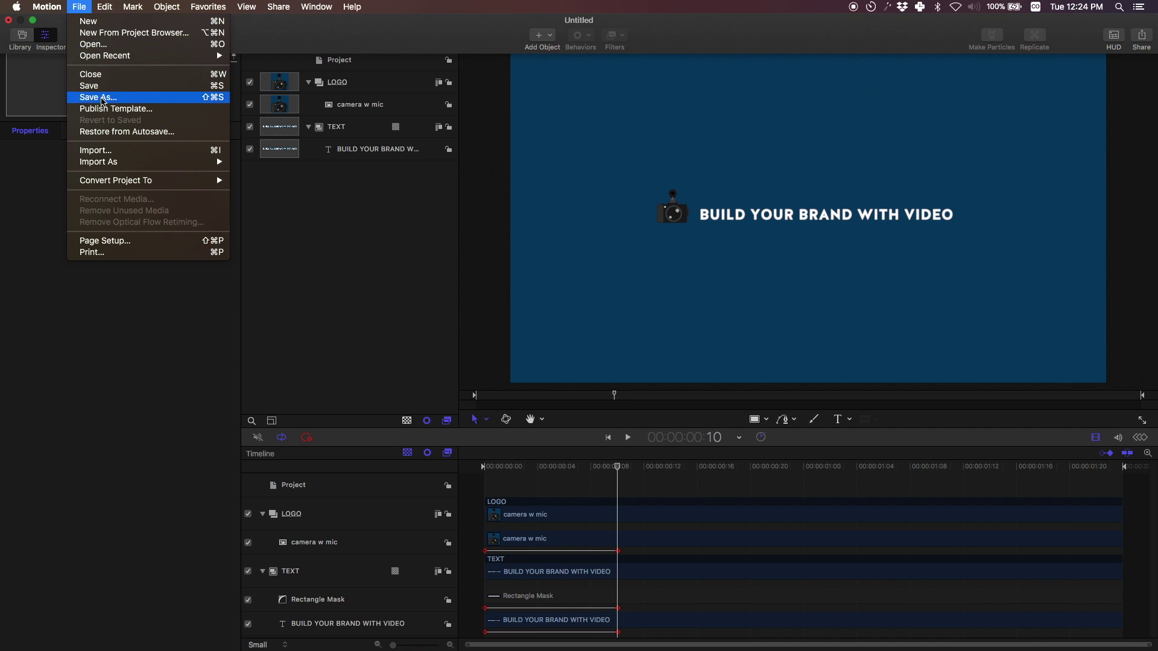
left_click(106, 110)
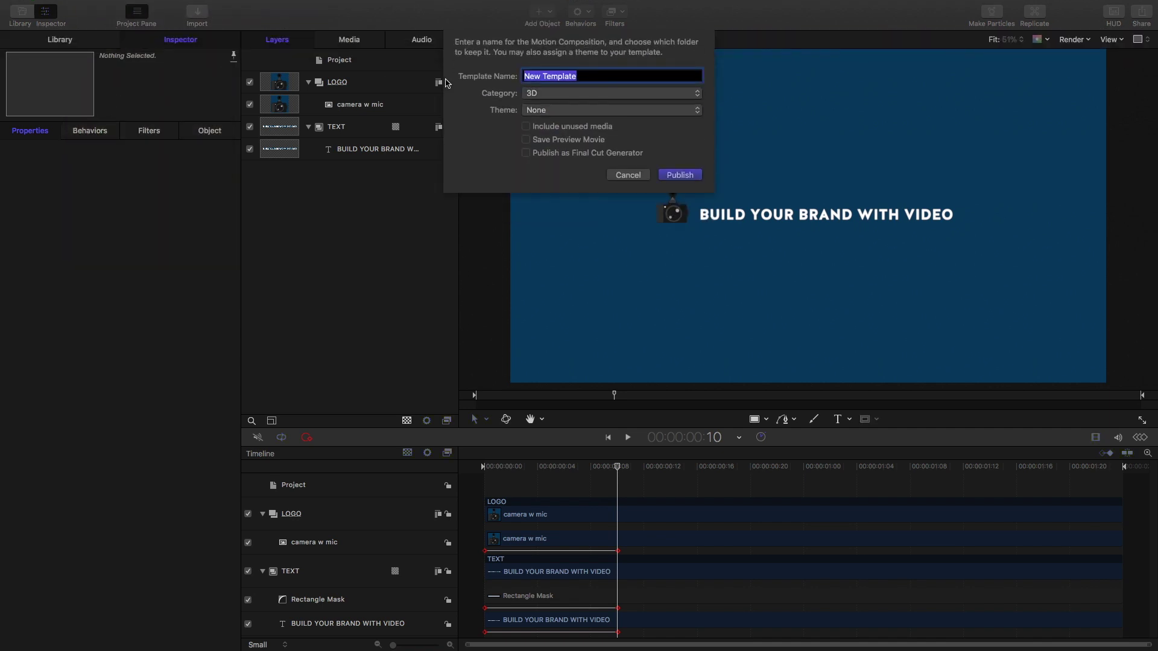
type("Logo Animation")
left_click(525, 152)
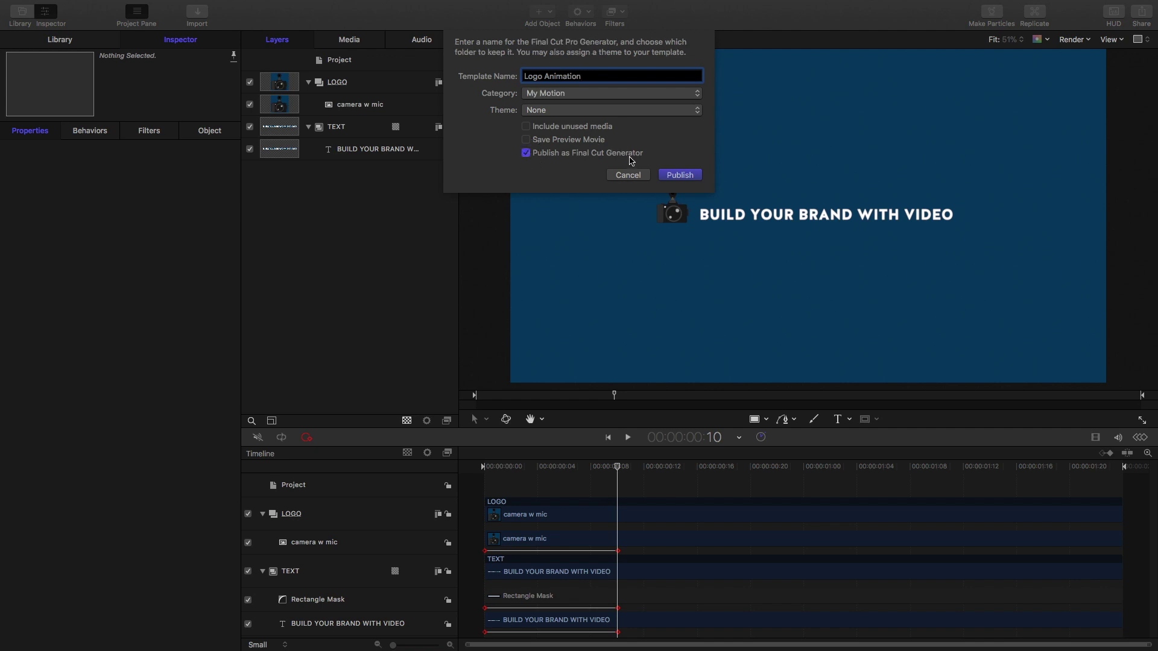
left_click(567, 98)
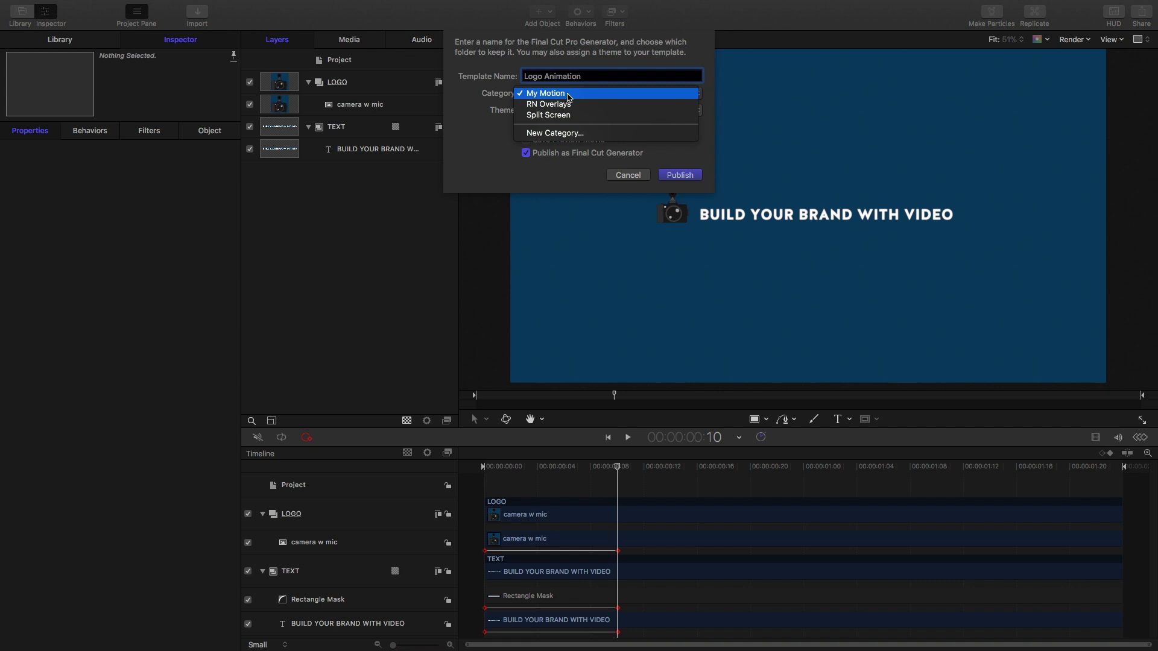
left_click(568, 95)
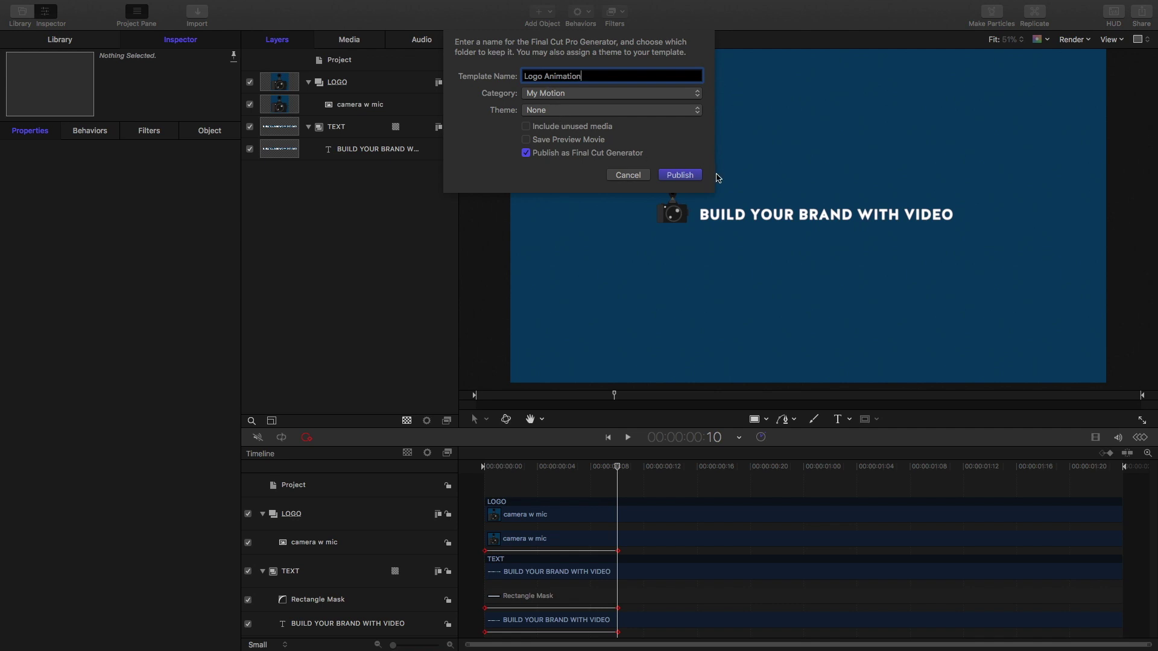
left_click(681, 174)
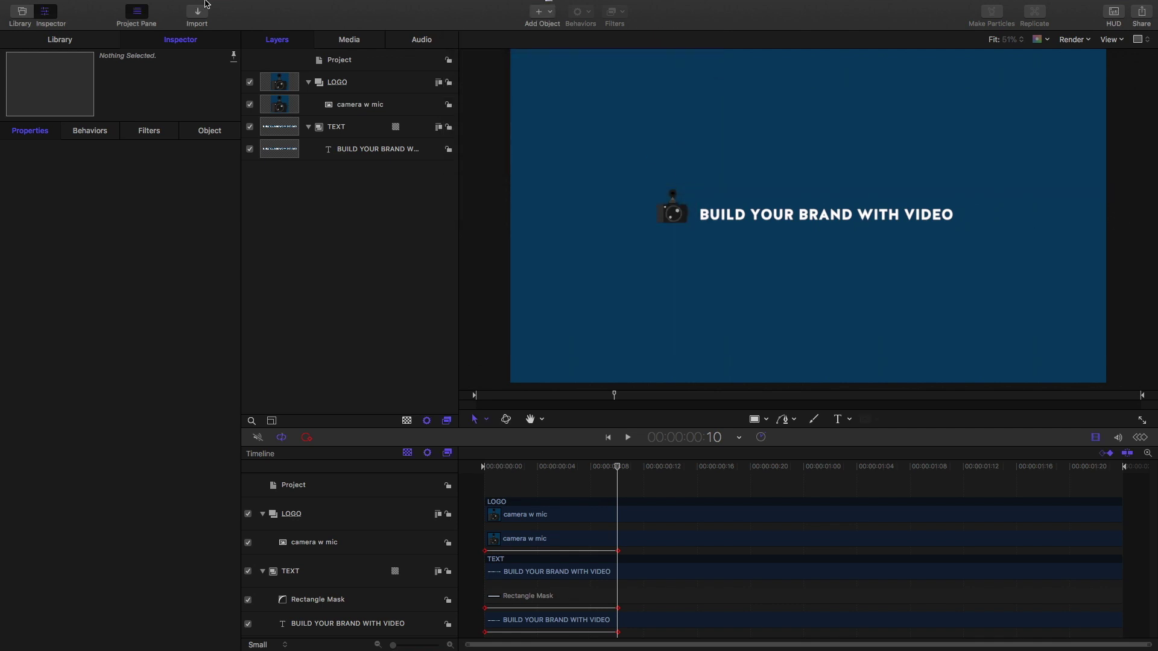
- In Final Cut Pro, add the Logo Animation generator from My Motion to the experiment timeline
mouse_move(4, 205)
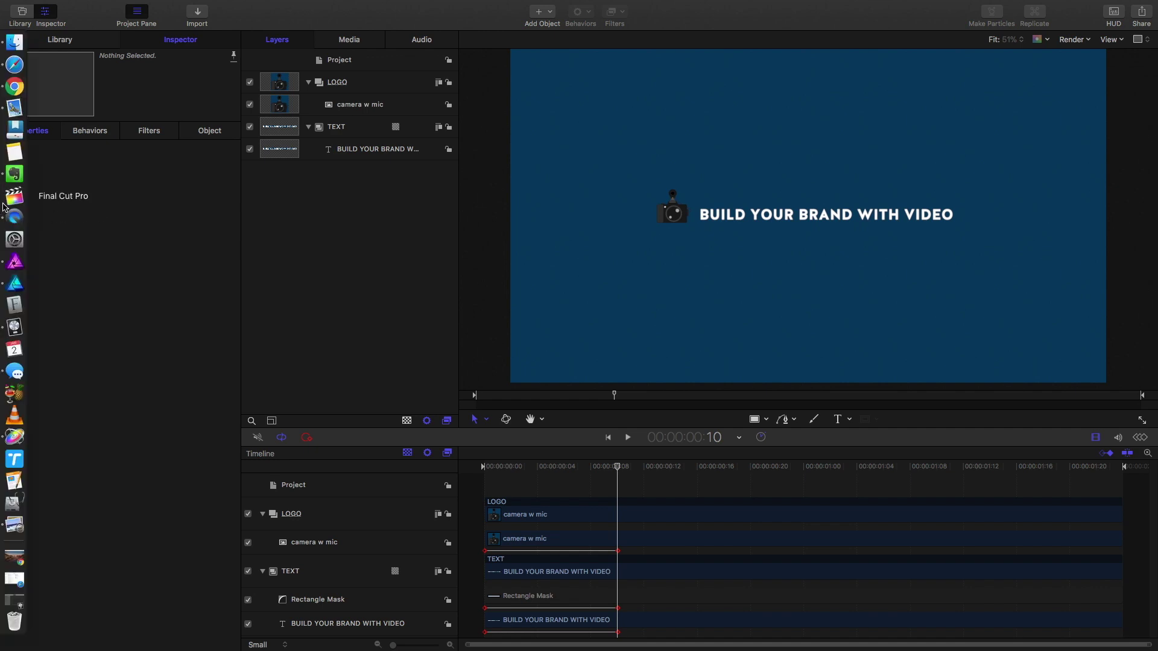
left_click(5, 203)
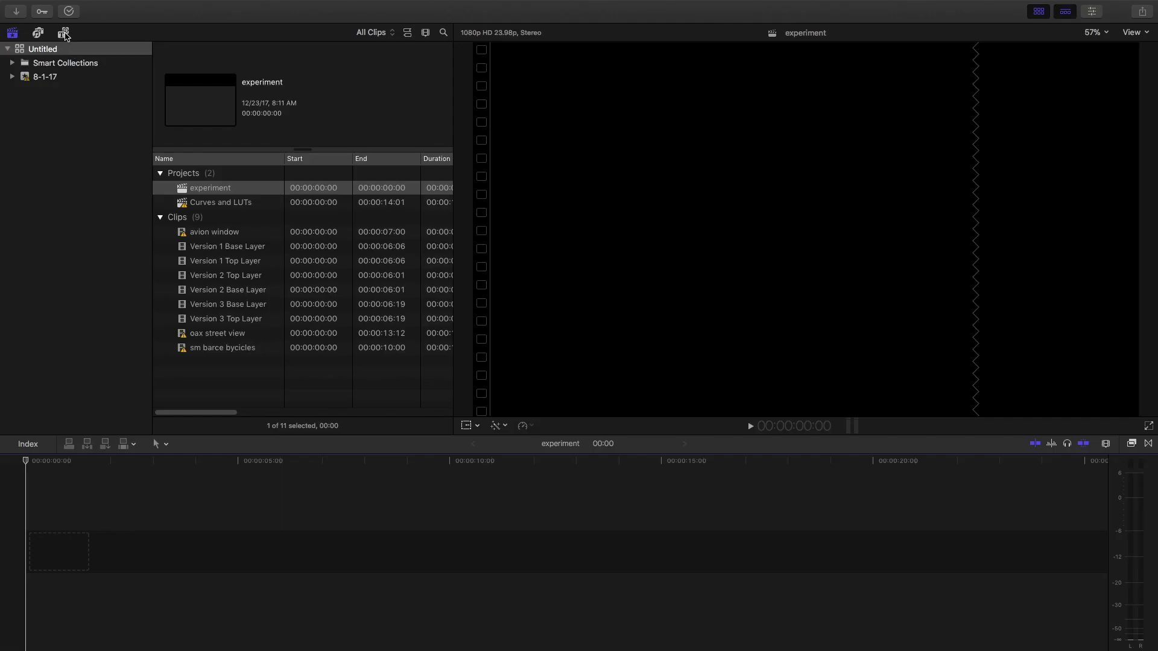
left_click(65, 33)
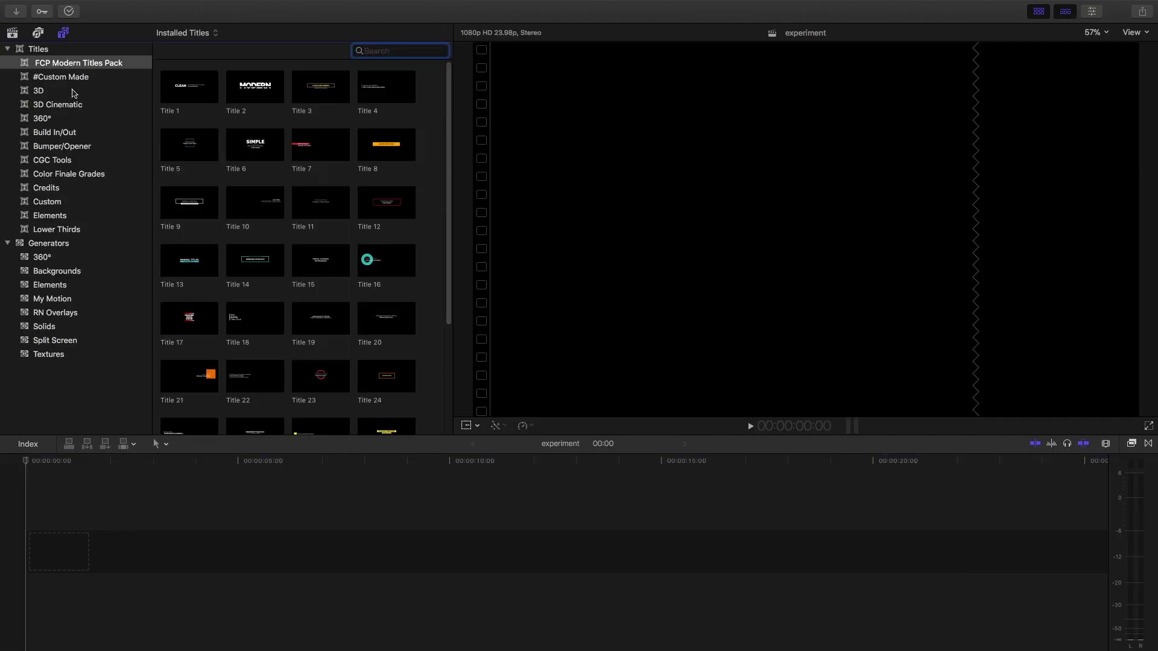
left_click(60, 300)
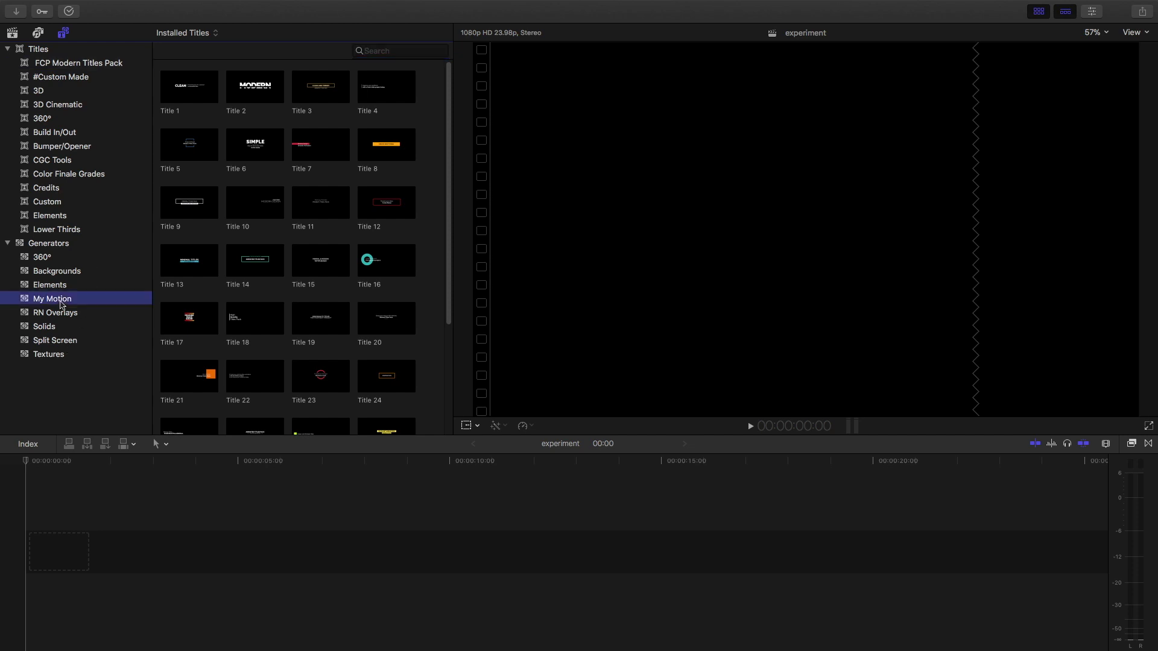
left_click_drag(260, 102, 64, 555)
- Play the Logo Animation clip from the timeline start, then open its context menu
left_click(25, 468)
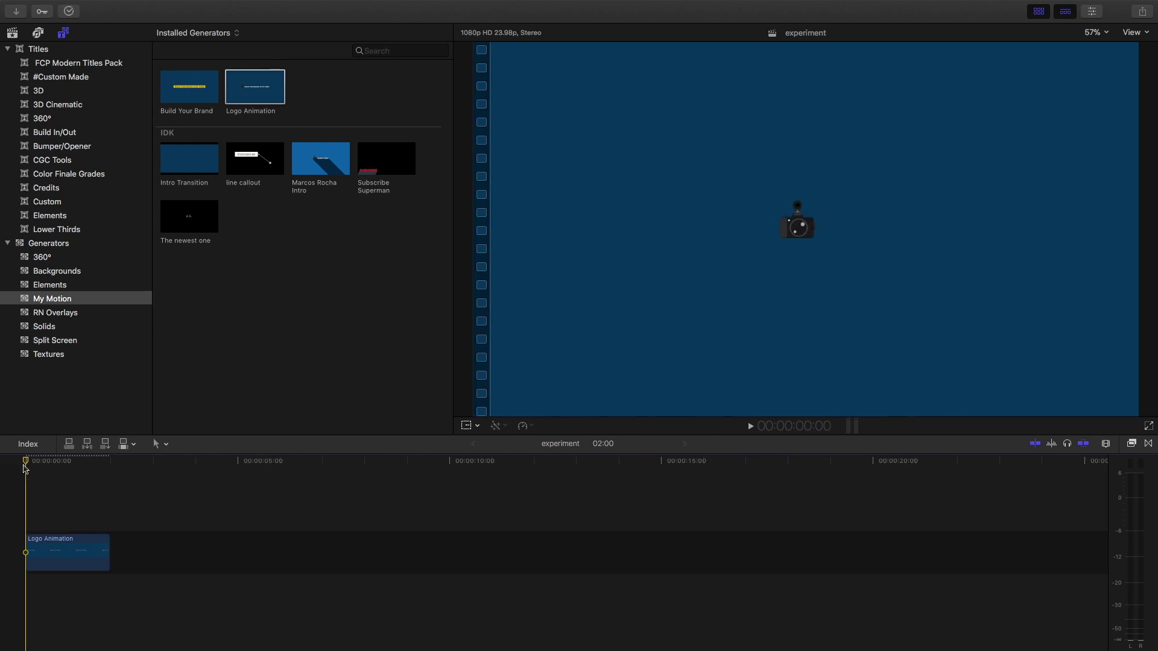
key("space")
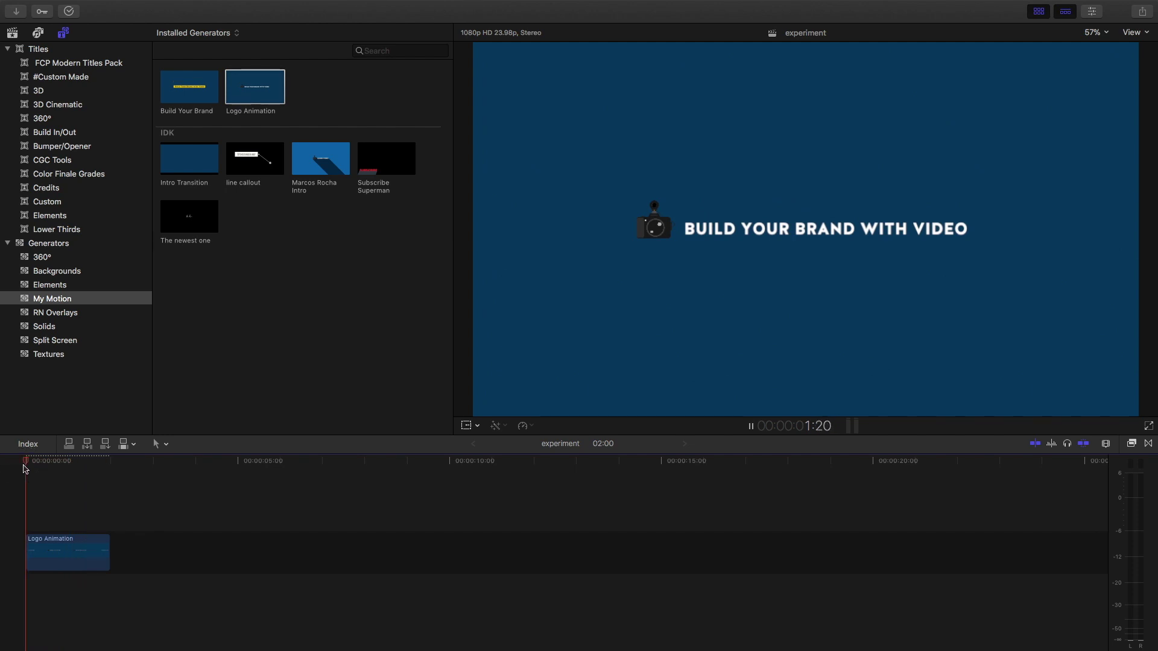
key("space")
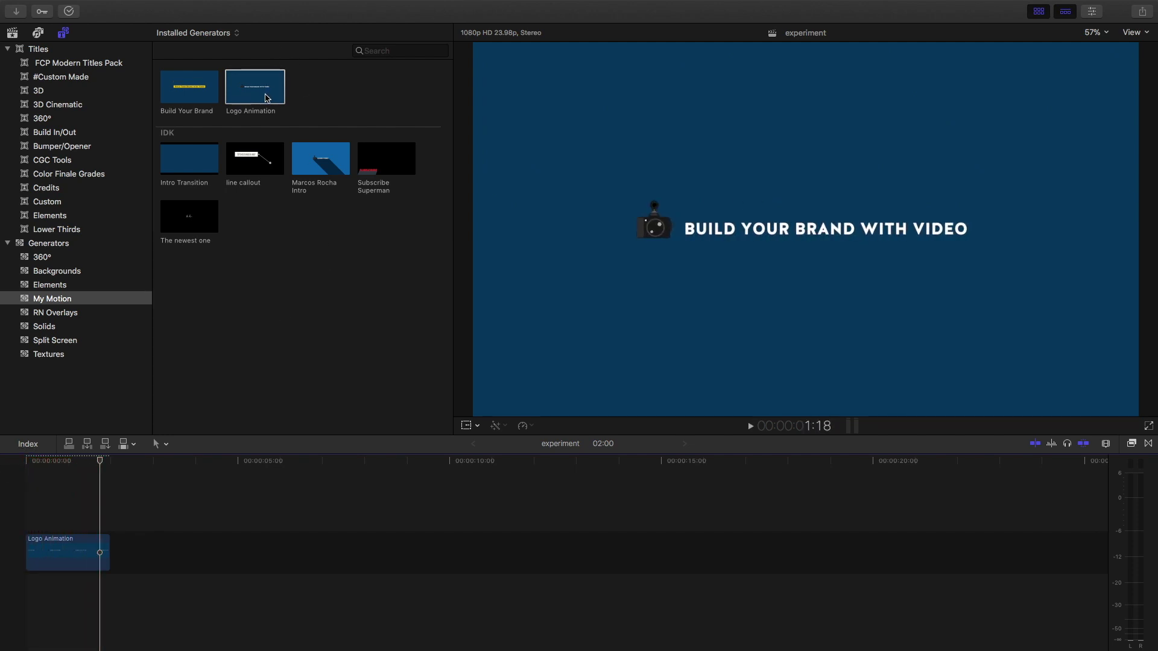
right_click(264, 89)
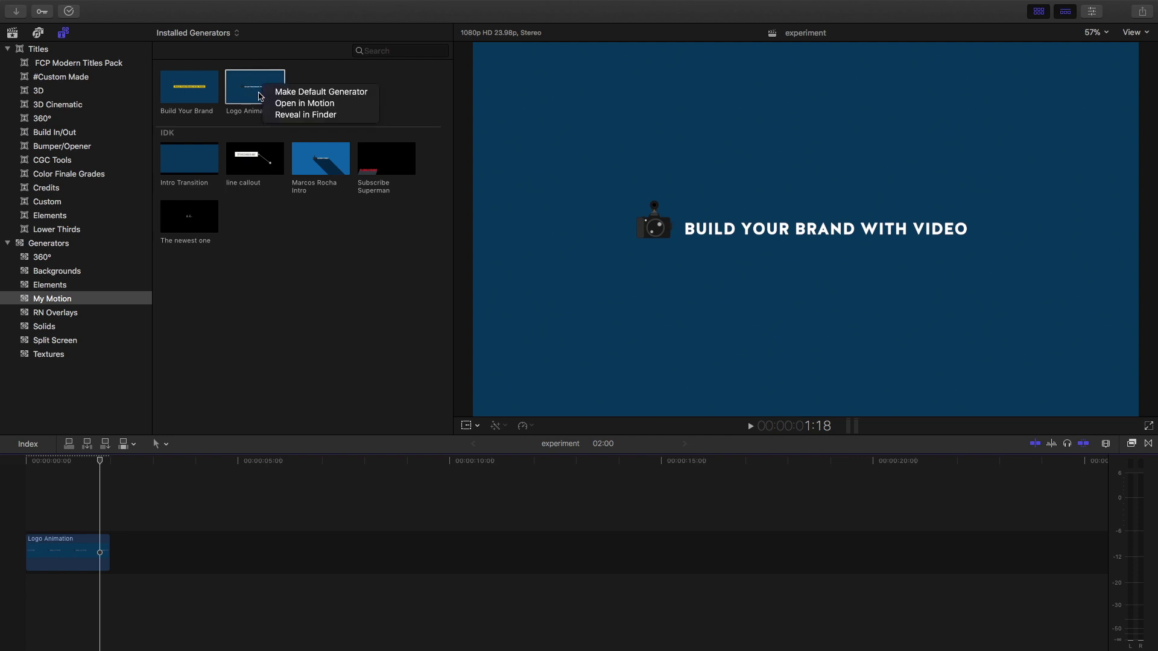